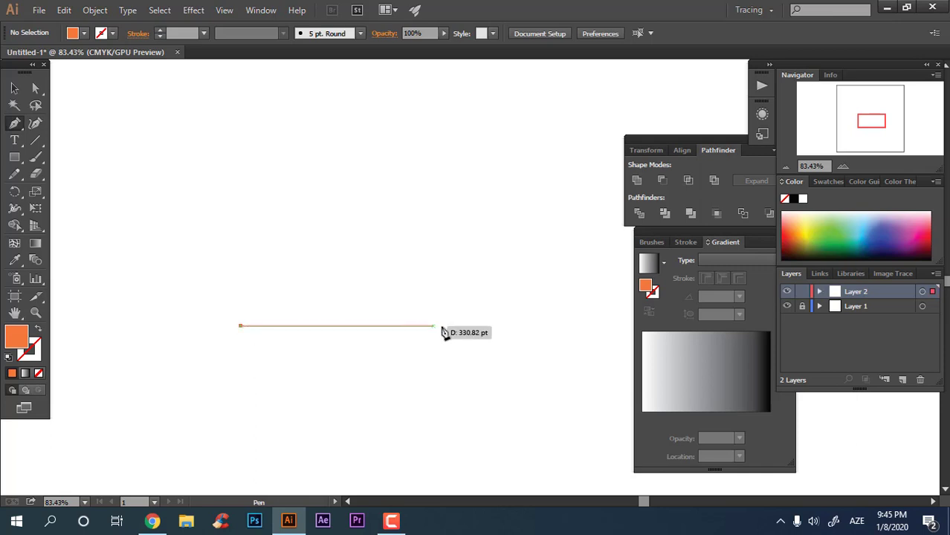
Draw an orange closed triangle with the Pen tool, about 301 pt wide and 320 pt high
click(416, 326)
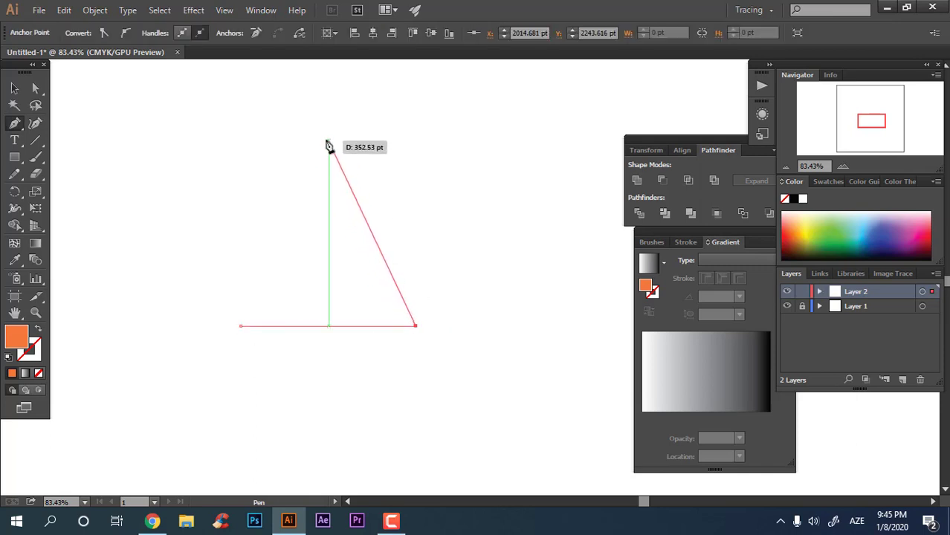
click(328, 141)
Round the triangle's two base corners fully and its apex slightly to form a drop shape
click(35, 88)
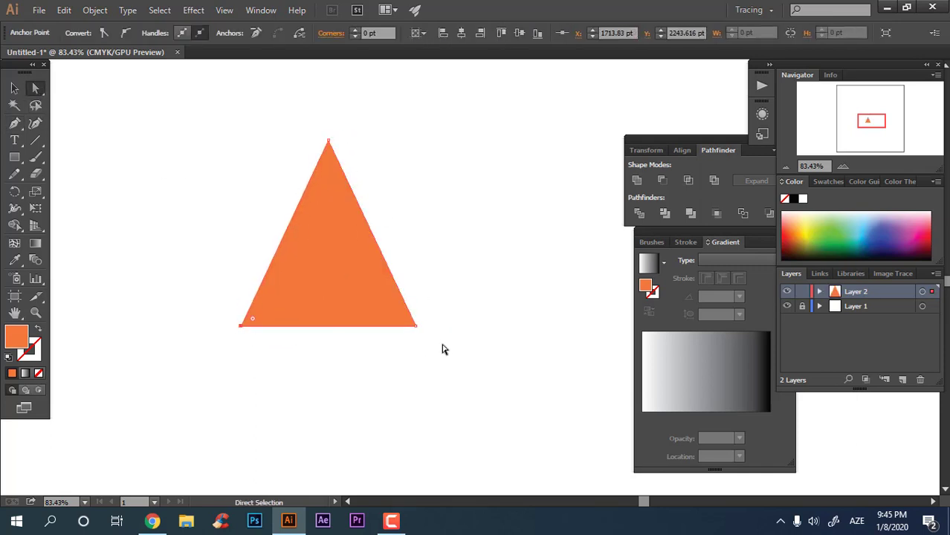
drag(263, 324, 406, 209)
click(328, 141)
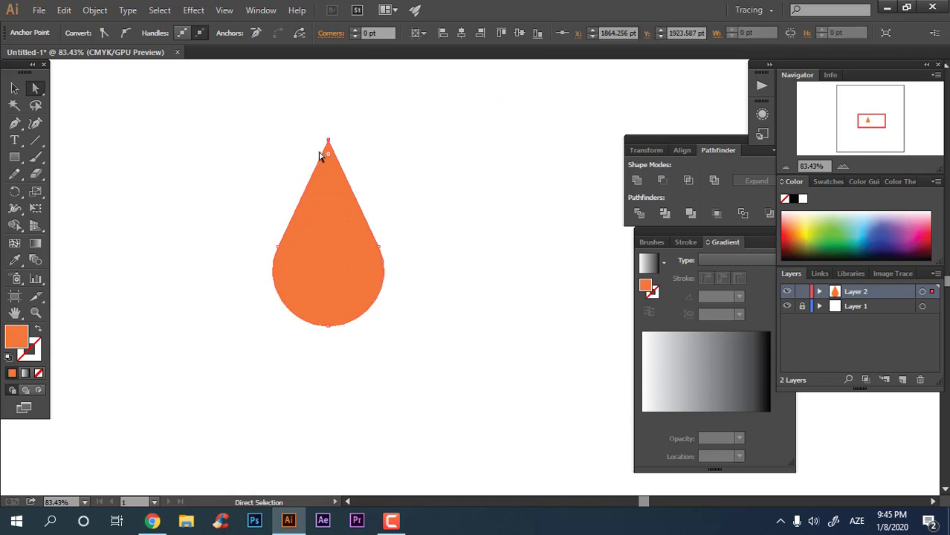
drag(329, 172, 428, 251)
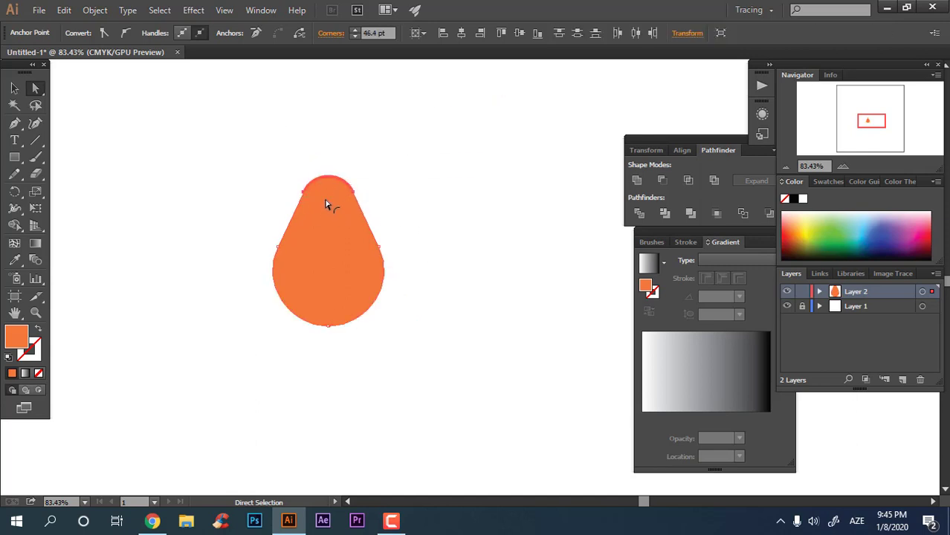
click(428, 228)
key(z)
click(355, 191)
click(13, 88)
click(297, 223)
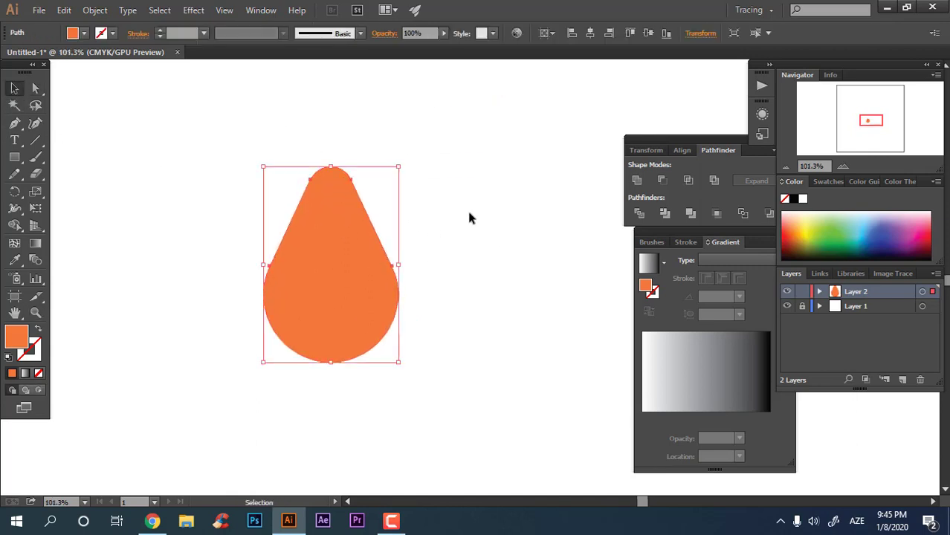
click(468, 268)
Draw a tall narrow rectangle rising from the drop's tip and fill it with light beige
scroll(346, 260, up, 5)
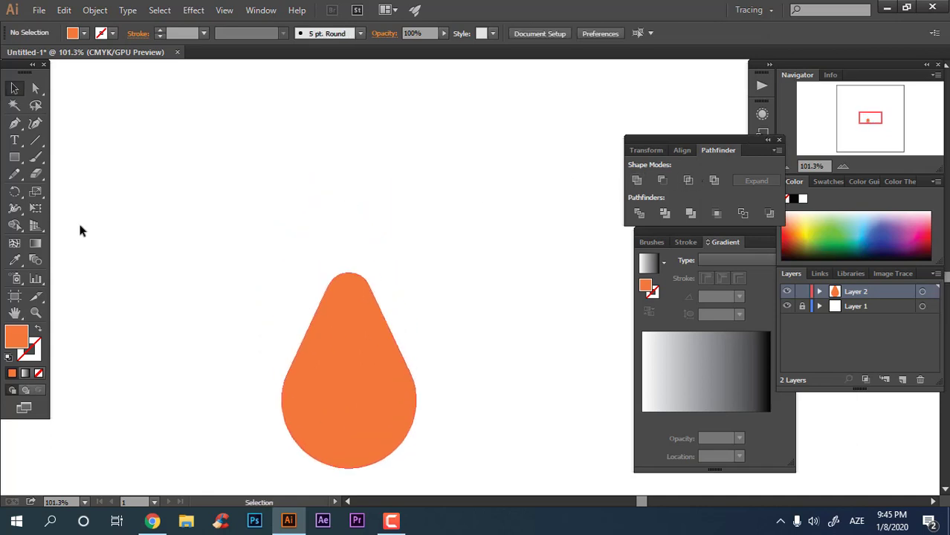
key(m)
drag(362, 299, 332, 196)
double_click(21, 343)
click(512, 365)
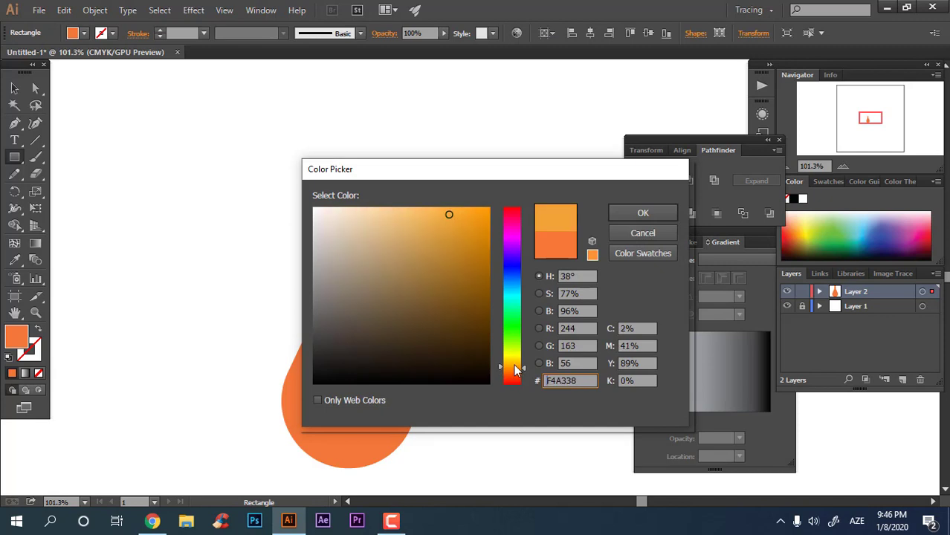
drag(342, 232, 350, 226)
click(644, 213)
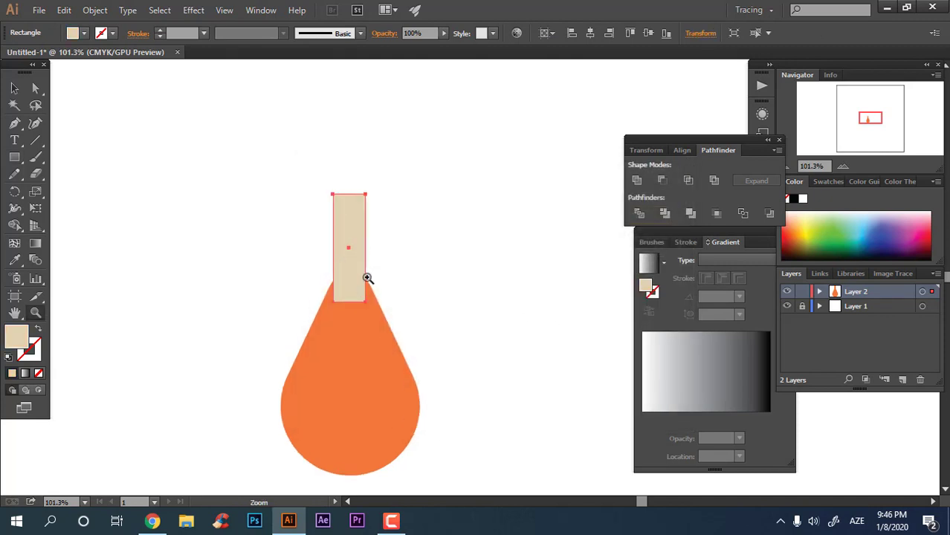
Round the beige rectangle's two lower corners into a semicircle and shift the shaft slightly down
scroll(367, 276, up, 2)
click(348, 320)
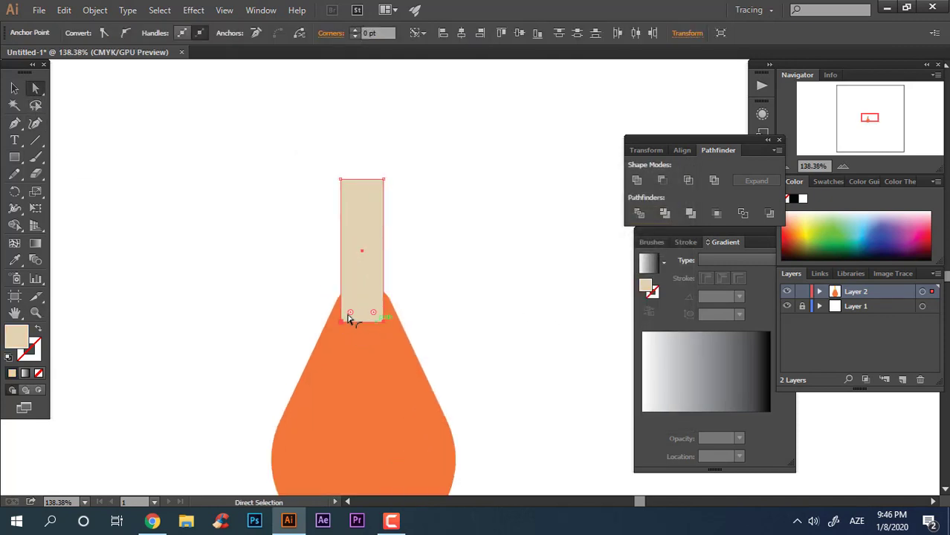
drag(400, 217, 400, 217)
click(14, 89)
click(441, 225)
drag(374, 247, 373, 257)
click(433, 240)
Draw a beige circle at the shaft's upper end and place an overlapping copy beside it
scroll(405, 238, up, 1)
drag(15, 157, 75, 192)
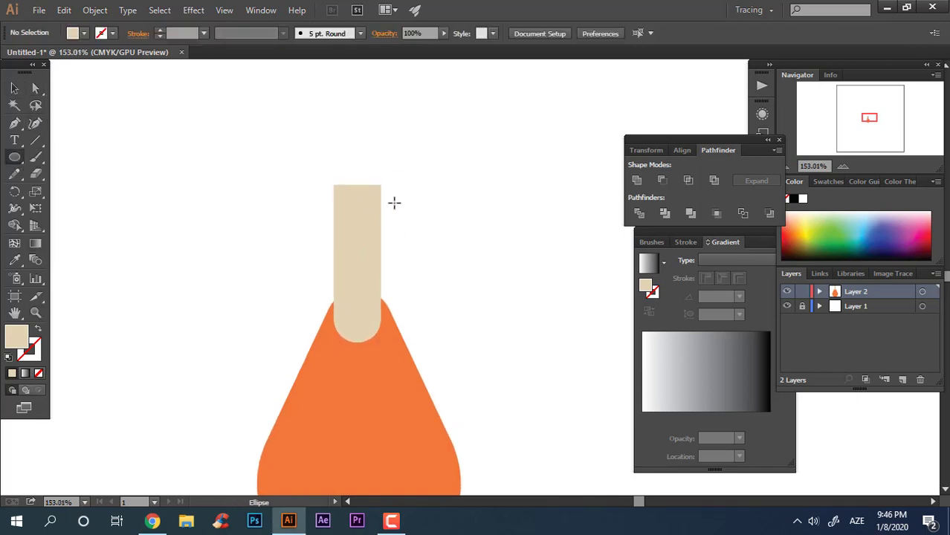
drag(347, 148, 330, 186)
click(15, 88)
click(435, 220)
Unite the two overlapping circles into one bone-end shape
click(405, 182)
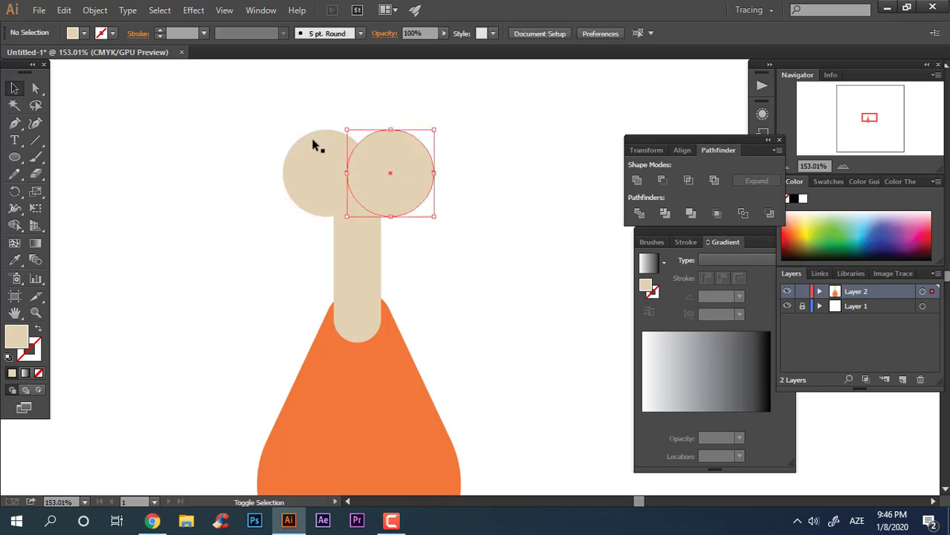
shift+click(314, 145)
click(643, 180)
click(446, 247)
Select the bone end, the shaft and the drop and align their horizontal centres
key(z)
drag(409, 273, 335, 253)
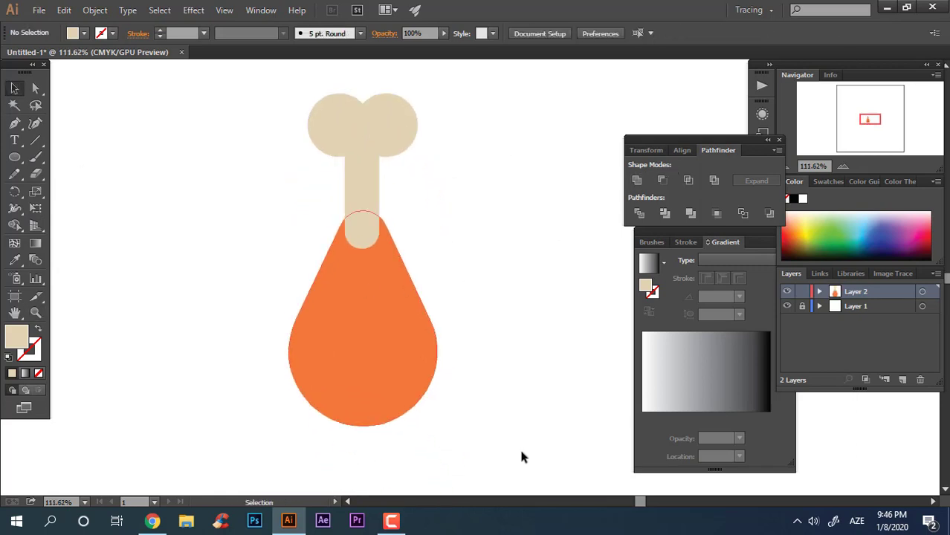
drag(523, 457, 327, 212)
click(549, 32)
click(577, 82)
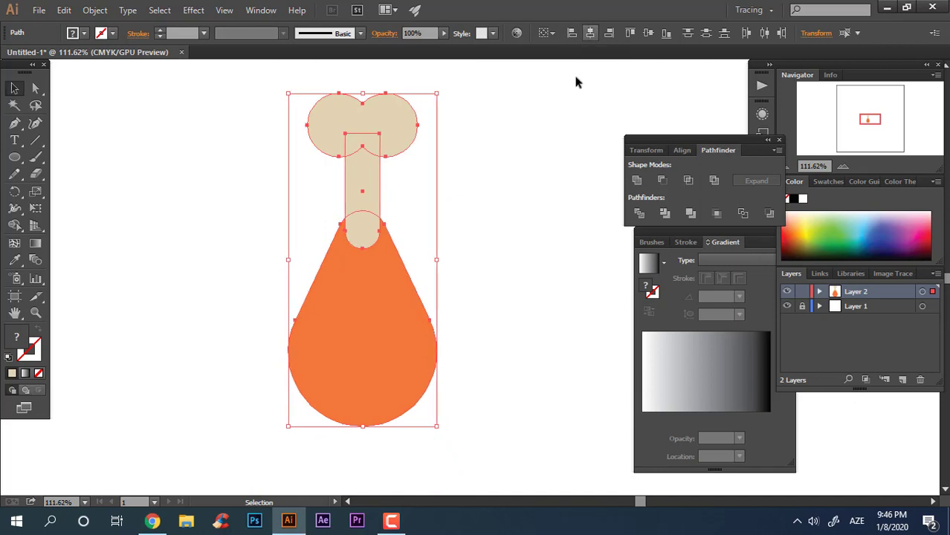
click(520, 274)
Draw a circle over the shaft's rounded lower end and fill it with yellow-orange
key(z)
click(402, 258)
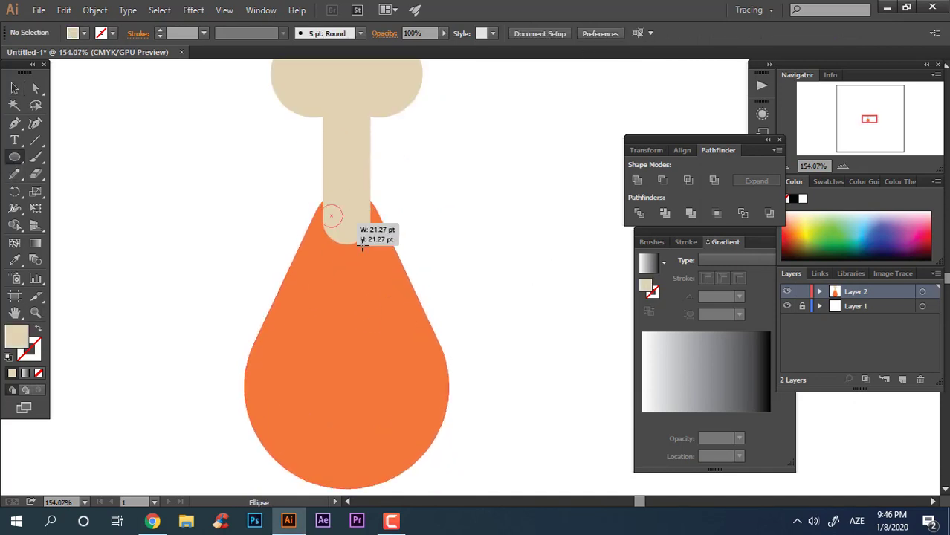
drag(362, 246, 335, 251)
key(i)
click(259, 333)
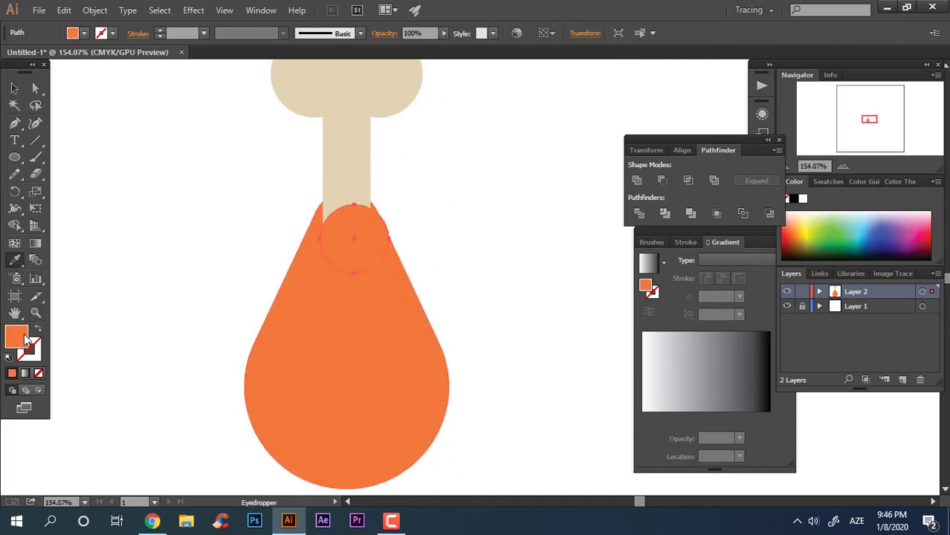
double_click(26, 341)
click(517, 366)
click(643, 213)
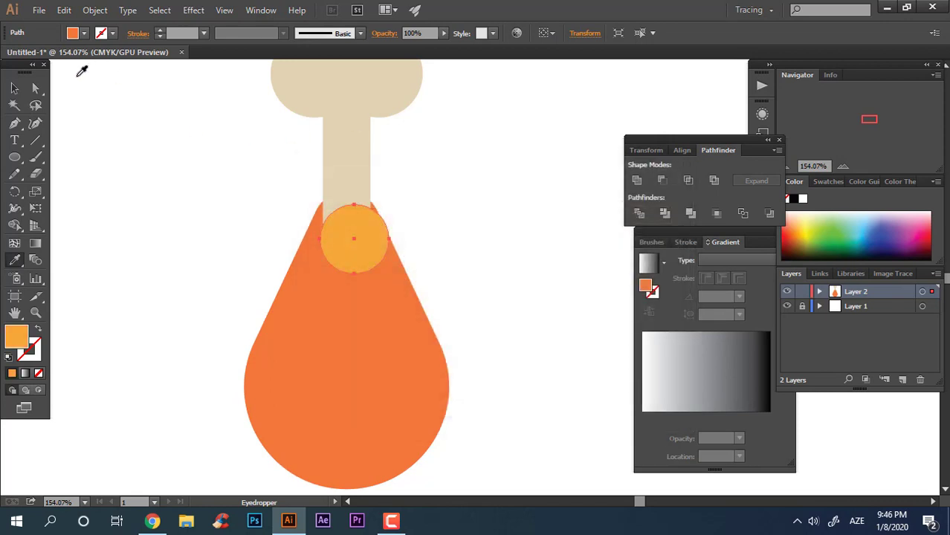
Arrange the yellow-orange circle behind the bone but in front of the drop, and centre it on the shaft
key(ctrl+shift+bracketleft)
key(ctrl+bracketright)
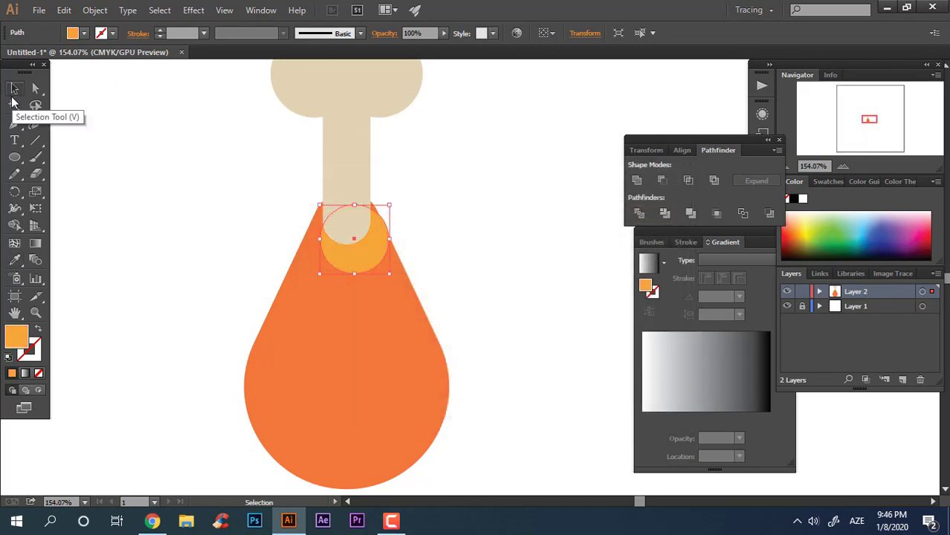
click(14, 88)
click(441, 258)
drag(359, 247, 350, 238)
drag(501, 316, 234, 43)
click(487, 322)
Nudge the yellow-orange circle slightly up and centre all the shapes horizontally again
key(z)
drag(365, 286, 447, 358)
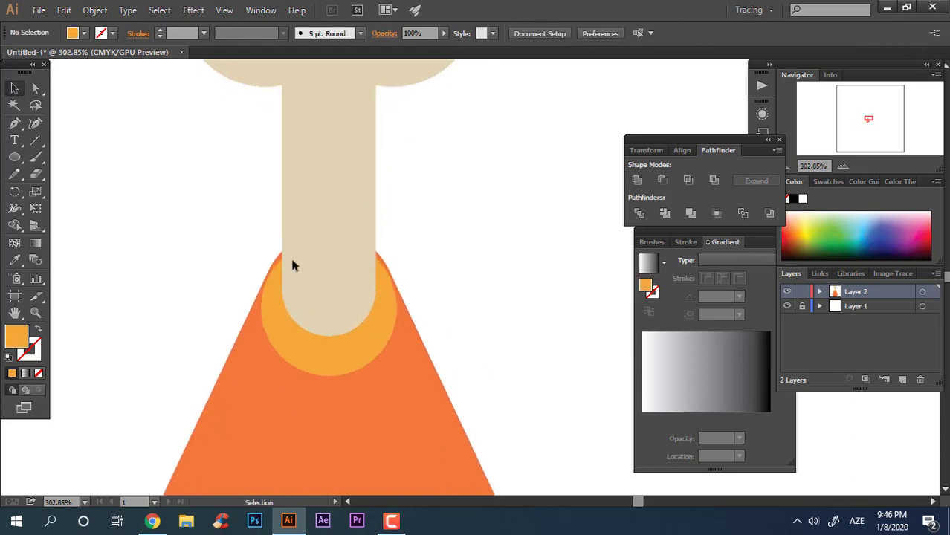
drag(380, 327, 381, 318)
click(487, 265)
key(z)
drag(482, 266, 519, 336)
key(ctrl+a)
click(523, 329)
Resize the yellow-orange circle slightly so its edges meet the drop's sloping sides
key(z)
key(v)
click(406, 262)
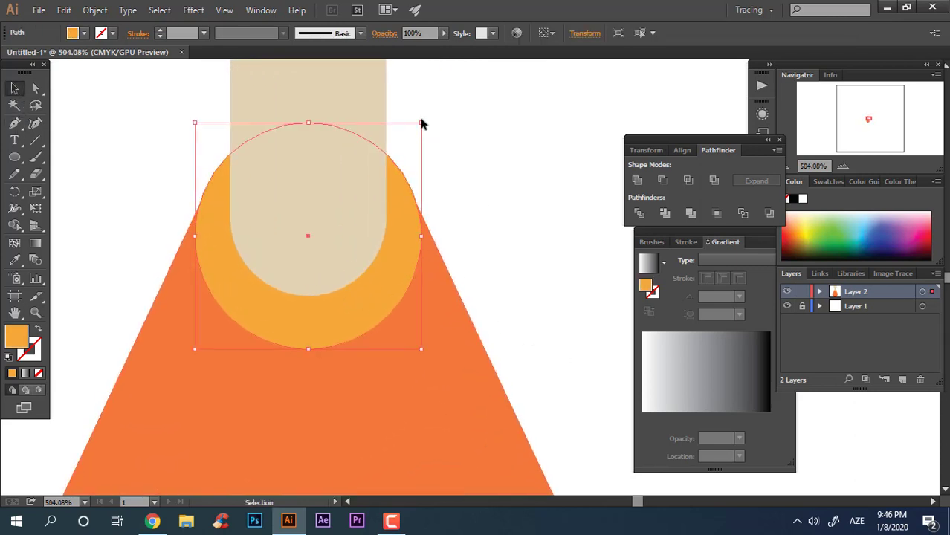
drag(421, 124, 420, 123)
click(502, 259)
Align all shapes of the drumstick to a common horizontal centre
key(z)
drag(503, 259, 322, 233)
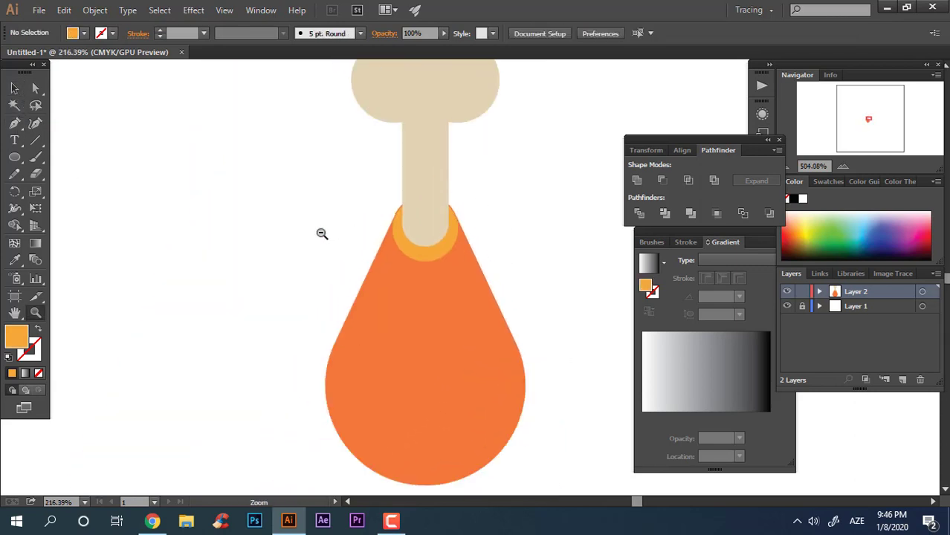
alt+click(322, 233)
key(ctrl+a)
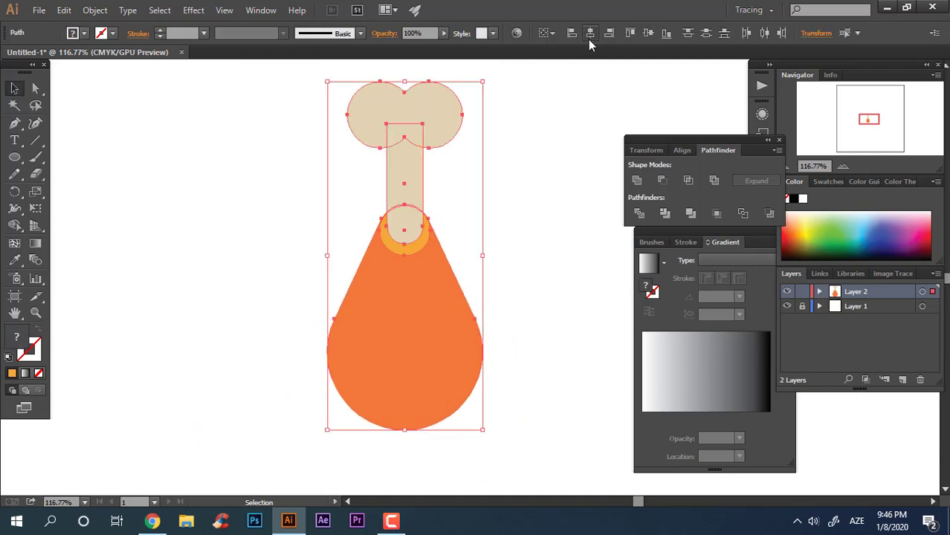
click(513, 186)
Recolour the circle around the shaft's lower end to the light orange FC9163
key(z)
drag(438, 240, 436, 266)
click(336, 268)
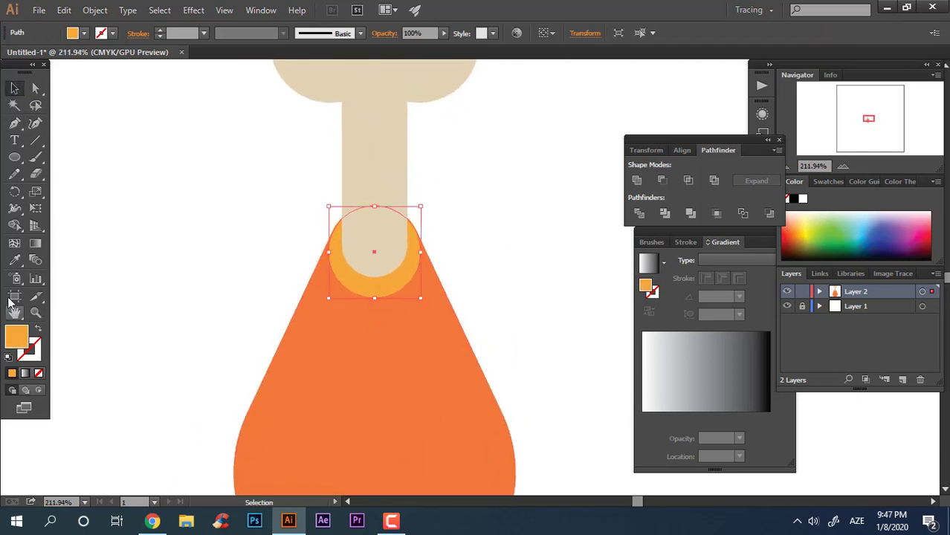
key(i)
click(386, 435)
double_click(16, 337)
click(422, 211)
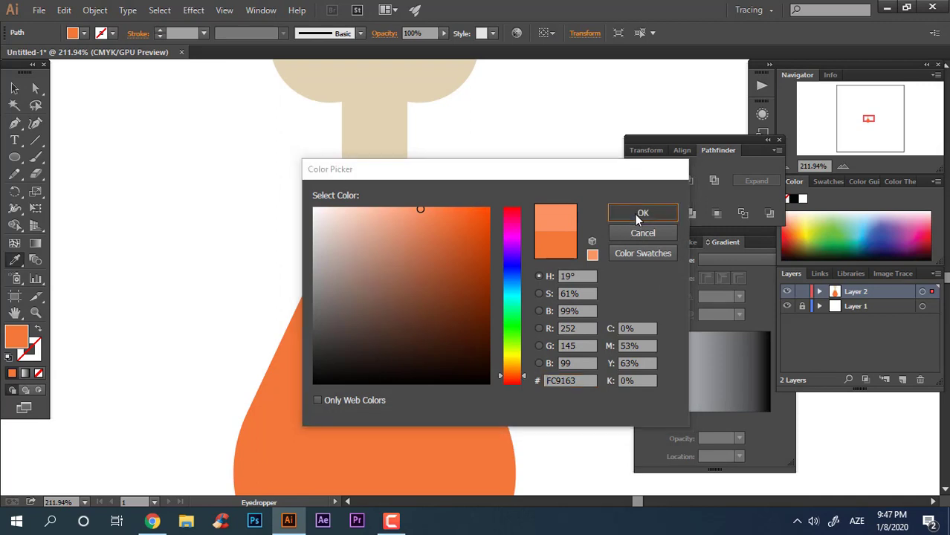
click(637, 217)
key(z)
drag(476, 242, 409, 241)
click(16, 88)
click(543, 313)
Make a smaller copy of the orange drop and place it inside the original, slightly left of centre
key(z)
drag(549, 315, 525, 314)
drag(445, 334, 481, 365)
click(16, 88)
click(422, 323)
key(z)
drag(455, 322, 550, 385)
key(v)
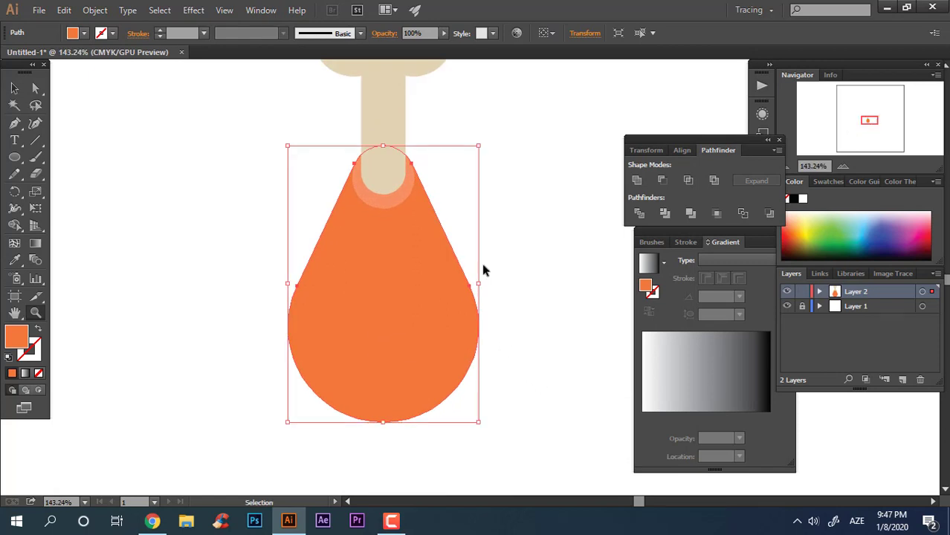
drag(481, 147, 446, 185)
drag(392, 307, 377, 321)
Fill the inner drop with a lighter orange and apply the same fill to the circle around the shaft's end
double_click(19, 337)
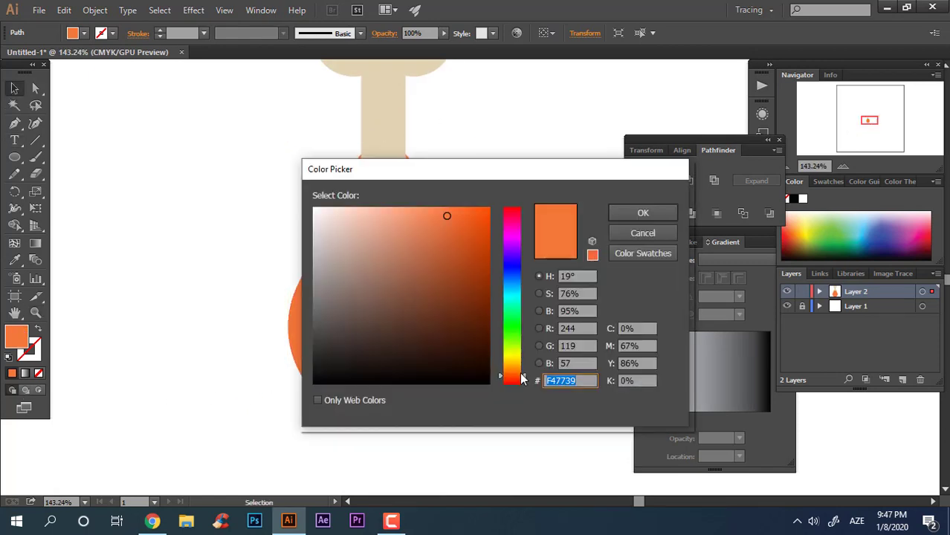
click(515, 376)
click(643, 214)
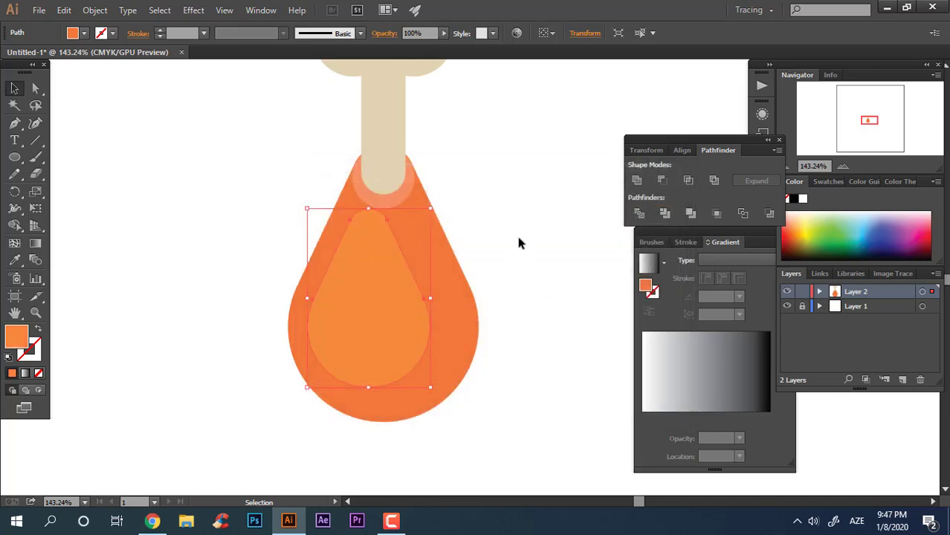
click(516, 232)
click(381, 203)
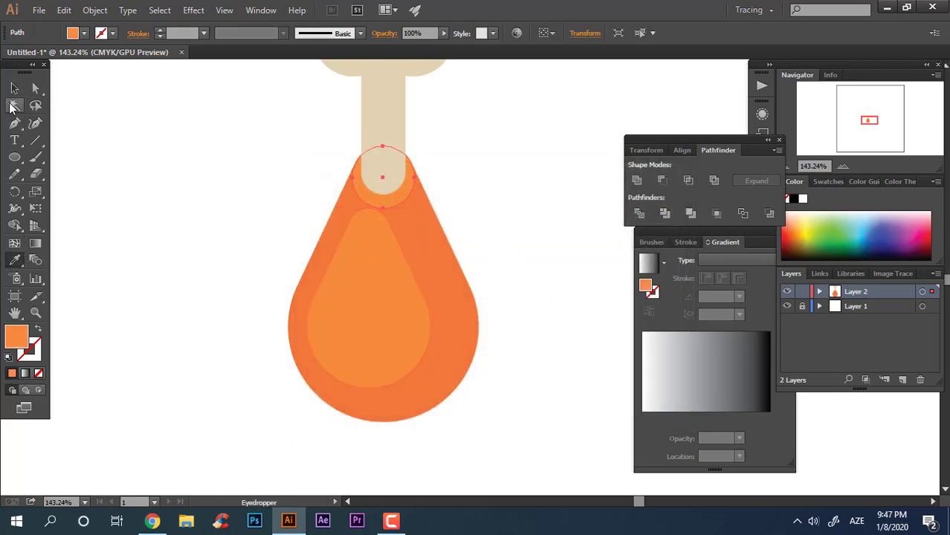
Draw a small circle near the inner drop's right edge and fill it with the outer drop's orange
key(z)
alt+click(517, 214)
drag(442, 270, 310, 335)
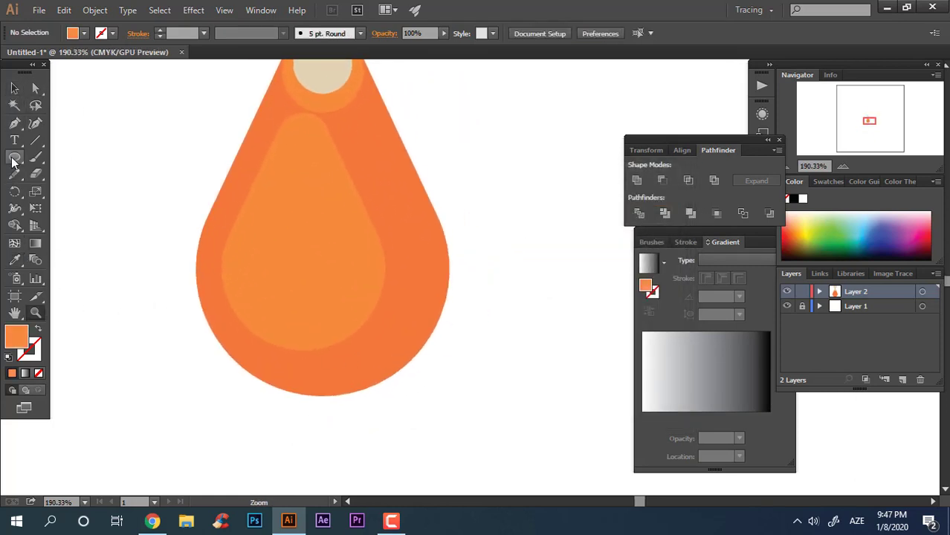
drag(369, 276, 369, 276)
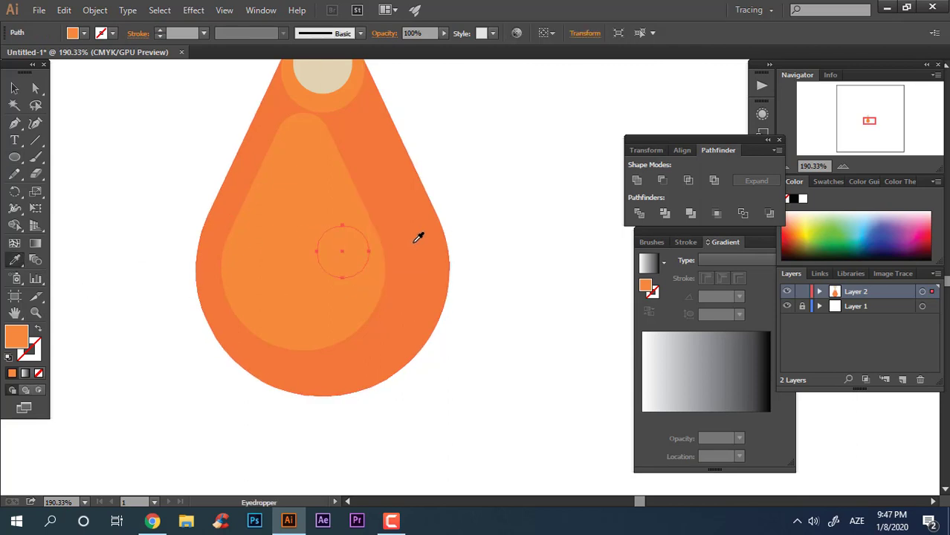
click(418, 237)
Reposition the small circle lower in the inner drop and add a smaller copy beneath it
click(13, 89)
mouse_move(337, 323)
mouse_down()
mouse_move(353, 333)
mouse_move(342, 324)
mouse_up()
shift+click(324, 316)
scroll(405, 386, down, 3)
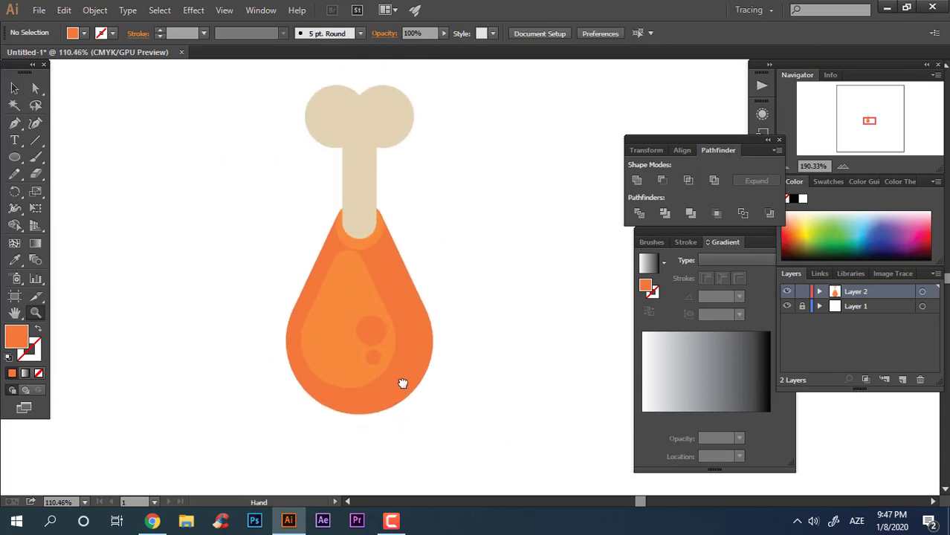
Duplicate the outer drop slightly up and to the left, and fill the original with a darker orange as shading
drag(436, 342, 418, 326)
click(433, 344)
double_click(14, 340)
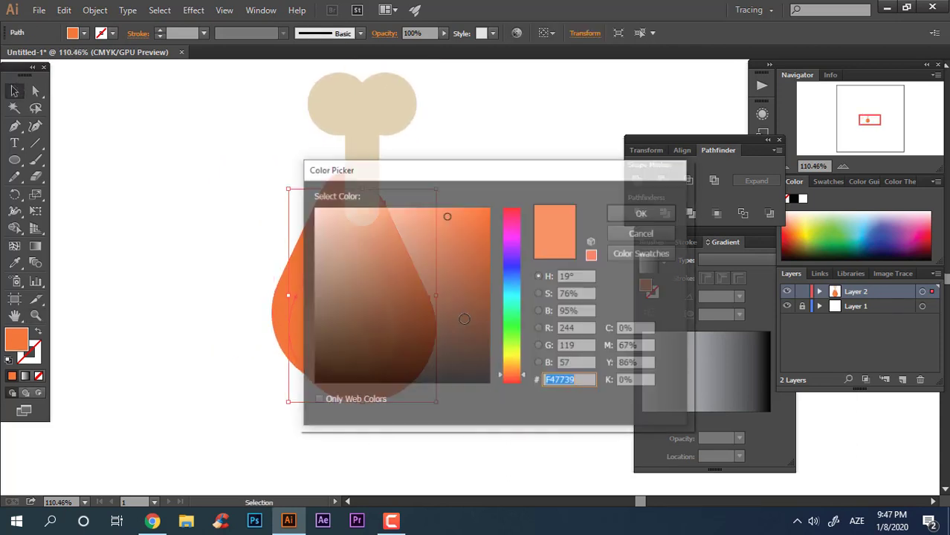
drag(449, 221, 467, 231)
click(621, 213)
click(494, 318)
Divide the offset drop copy along the dark drop's outline and delete the piece overhanging on the left
click(418, 309)
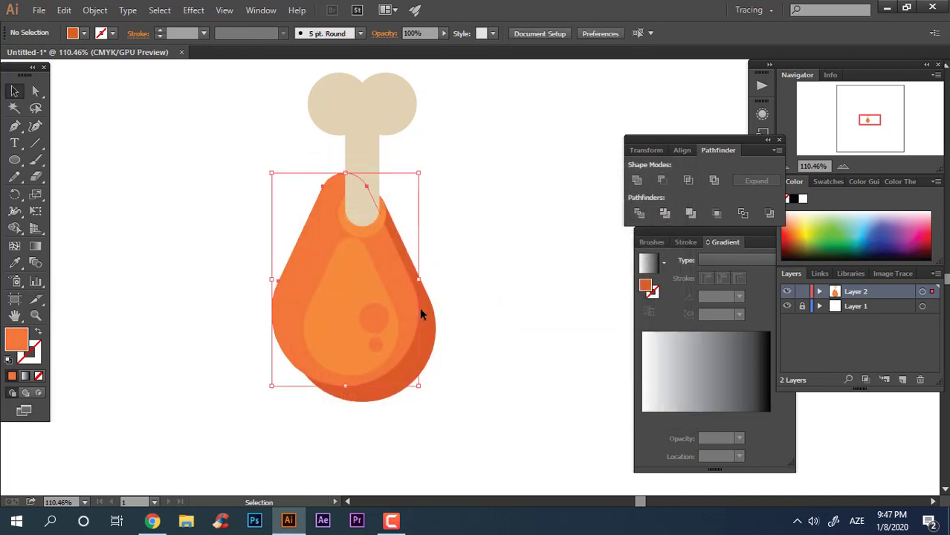
right_click(403, 244)
click(452, 325)
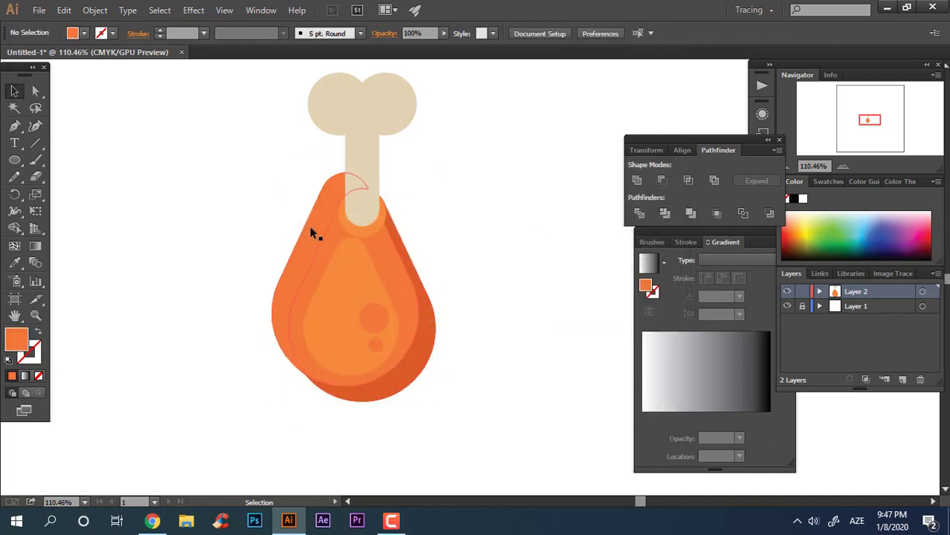
click(310, 229)
key(Delete)
Add two dark-orange circles on the shading's inner edge, the upper about 36 pt across and the lower one smaller
drag(444, 262, 465, 283)
key(ctrl+space)
click(444, 317)
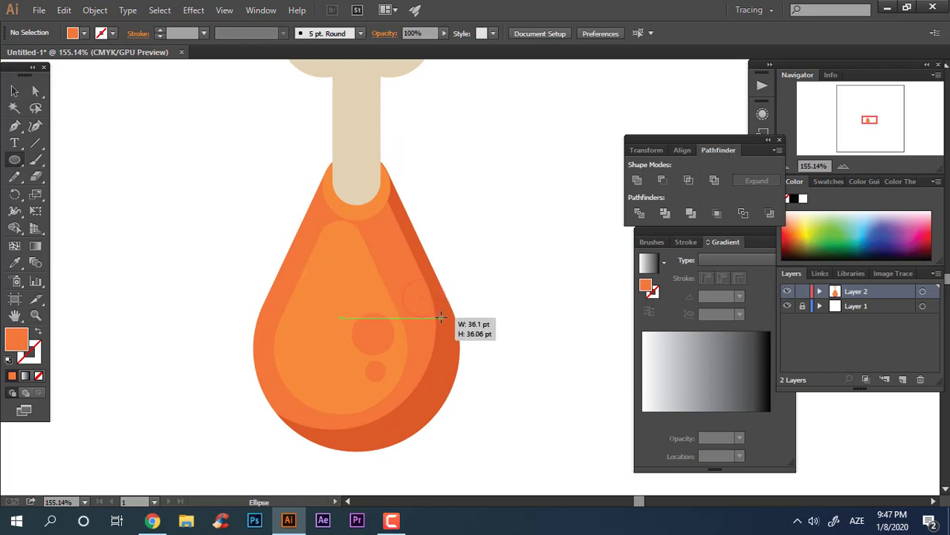
drag(441, 318, 437, 338)
click(453, 381)
click(526, 276)
click(500, 348)
click(502, 347)
drag(503, 347, 377, 352)
drag(467, 258, 436, 282)
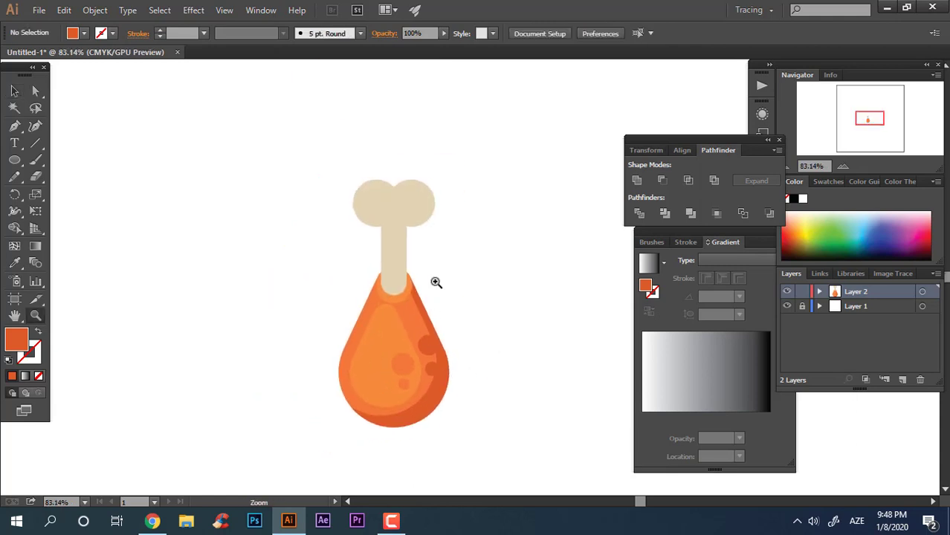
Add an orange circle overlapping the inner drop's upper left edge, in the same orange as the outer drop
click(437, 283)
click(430, 293)
drag(435, 429, 435, 380)
click(435, 380)
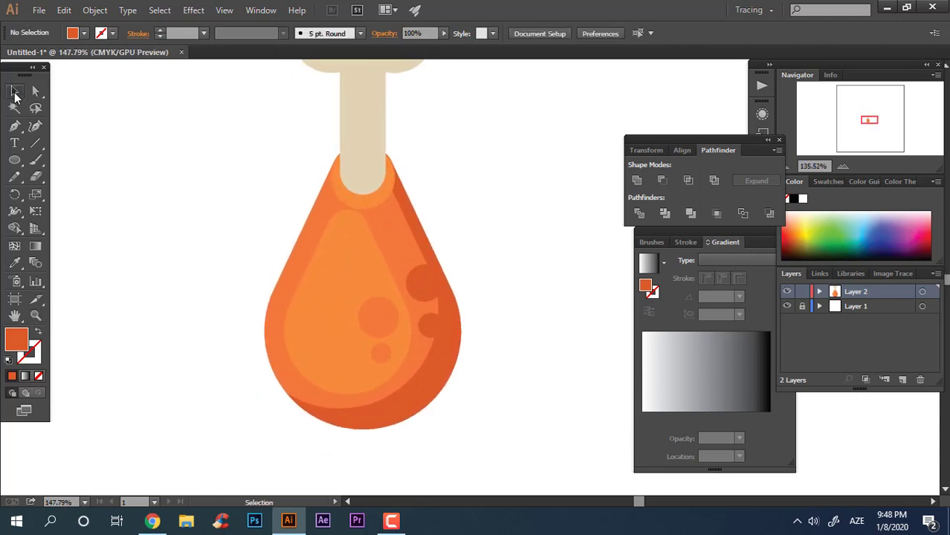
drag(482, 217, 423, 282)
click(422, 283)
click(290, 307)
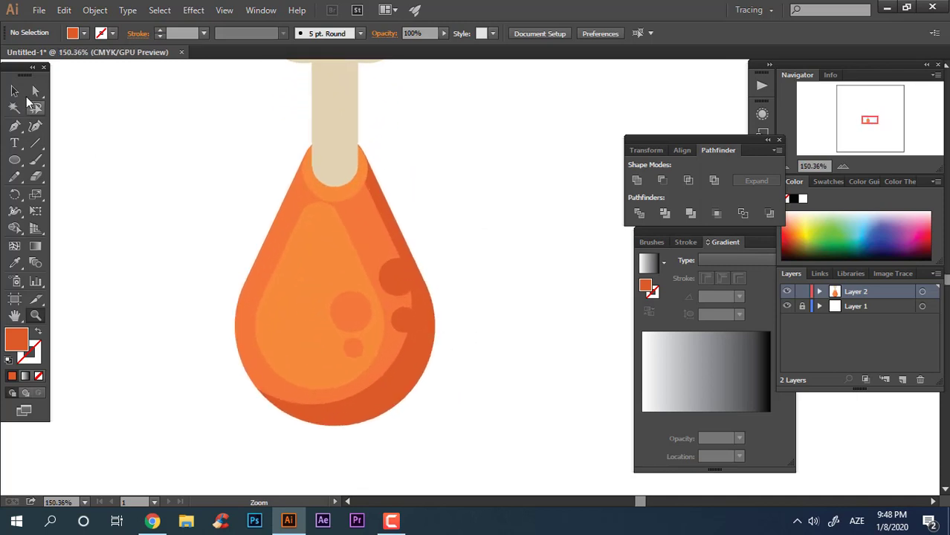
drag(295, 258, 296, 258)
click(477, 212)
key(z)
drag(477, 212, 421, 204)
drag(421, 205, 414, 392)
click(414, 392)
click(11, 97)
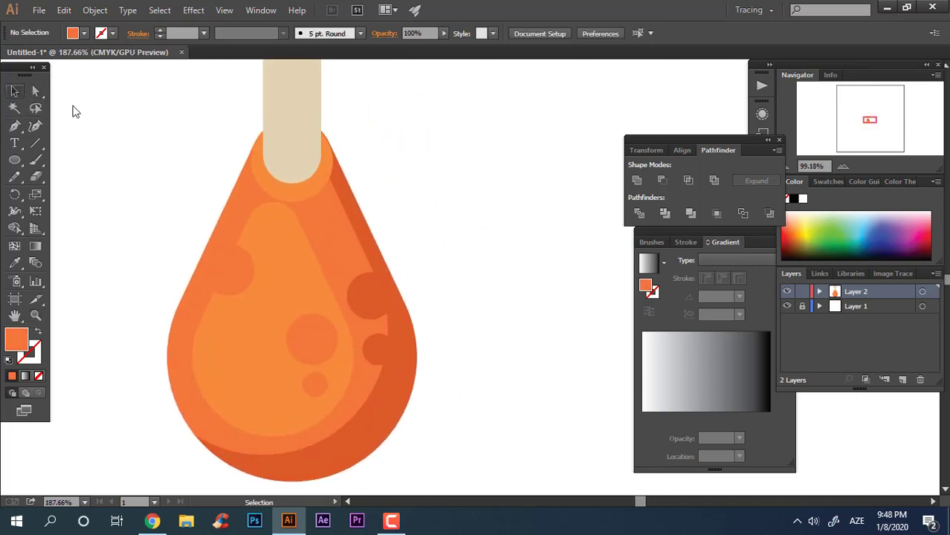
Duplicate the bone shaft upward and fill the original shaft with the darker beige C6B28F
key(z)
drag(475, 180, 322, 295)
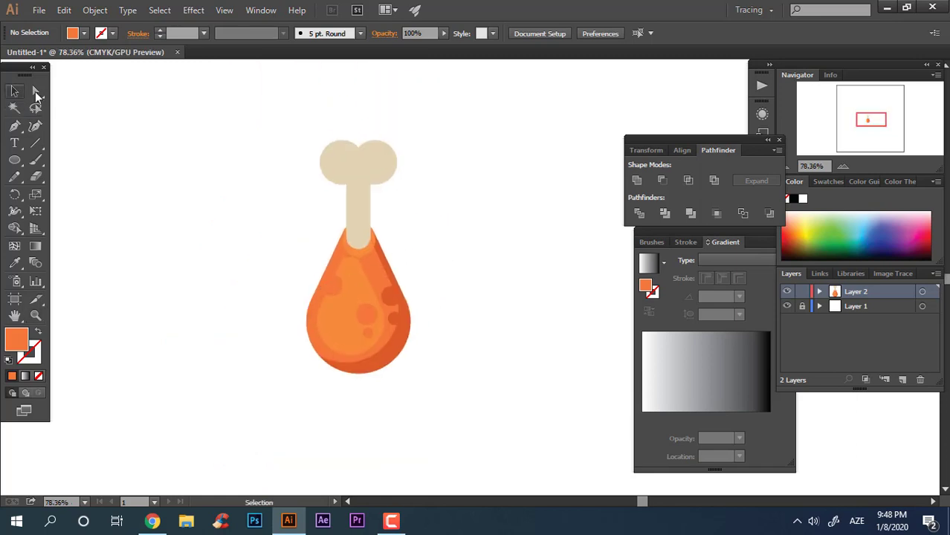
key(z)
drag(433, 183, 479, 188)
alt+drag(314, 265, 316, 213)
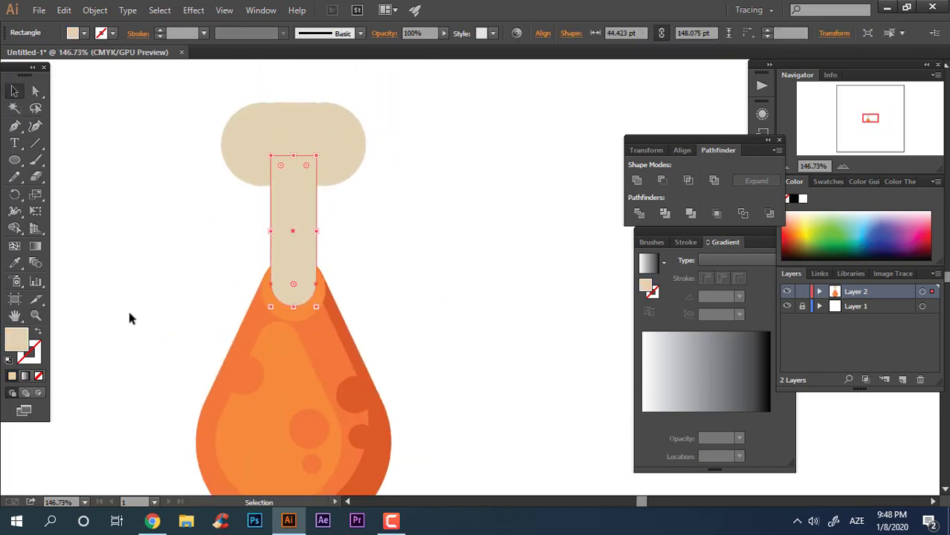
double_click(18, 341)
click(362, 245)
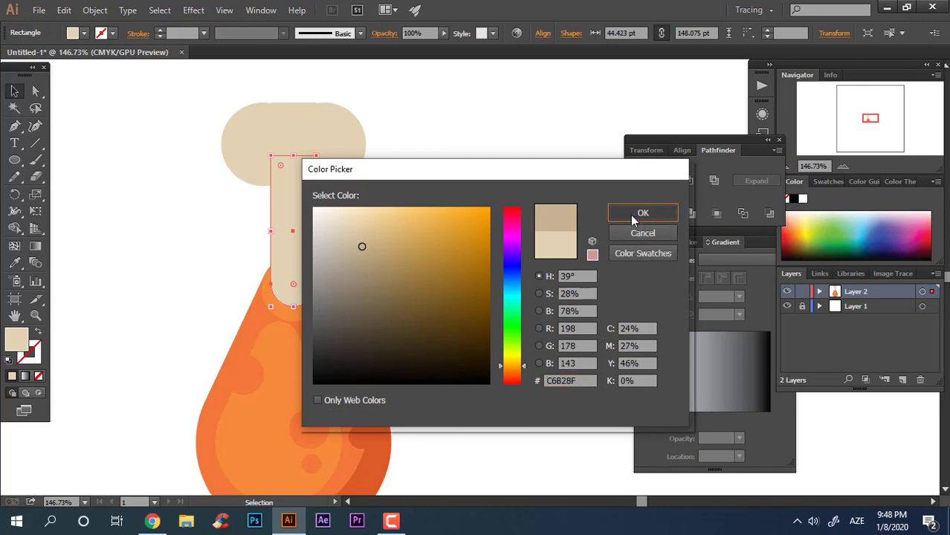
click(632, 215)
click(491, 223)
Shorten the light shaft copy from its upper end to about 115 pt high
key(z)
drag(423, 227, 446, 242)
click(319, 278)
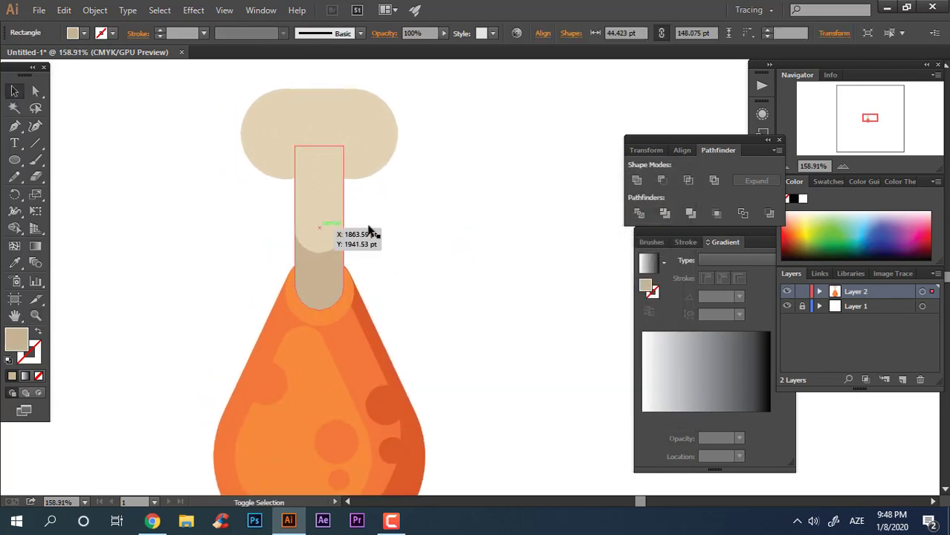
shift+click(323, 228)
click(319, 262)
shift+click(333, 199)
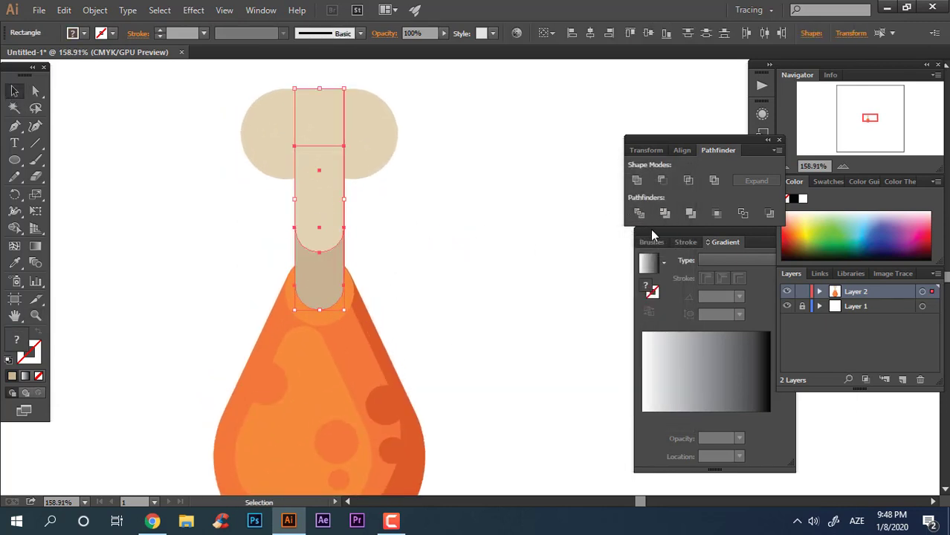
click(540, 233)
click(329, 218)
drag(320, 89, 319, 125)
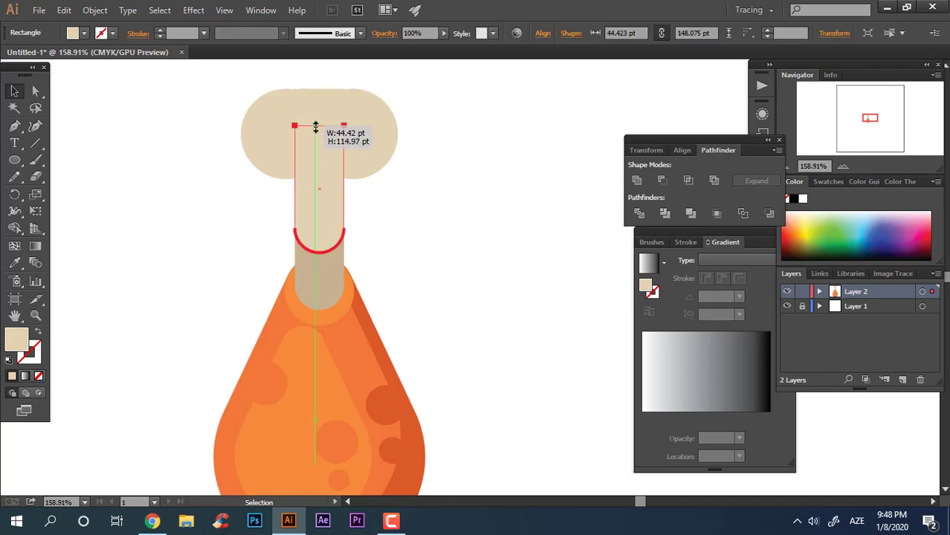
Draw a light beige highlight circle in the right lobe of the bone's knob and copy it to the left lobe
key(z)
drag(490, 222, 374, 243)
drag(409, 183, 387, 191)
key(v)
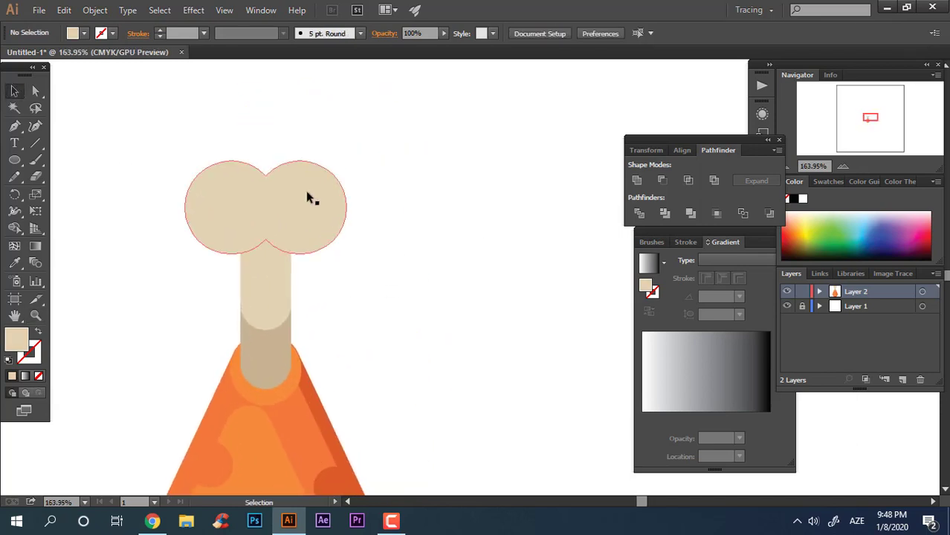
click(308, 194)
key(z)
mouse_move(232, 193)
mouse_down()
mouse_move(327, 188)
mouse_move(360, 232)
mouse_move(340, 209)
mouse_move(322, 220)
mouse_up()
click(15, 90)
click(445, 269)
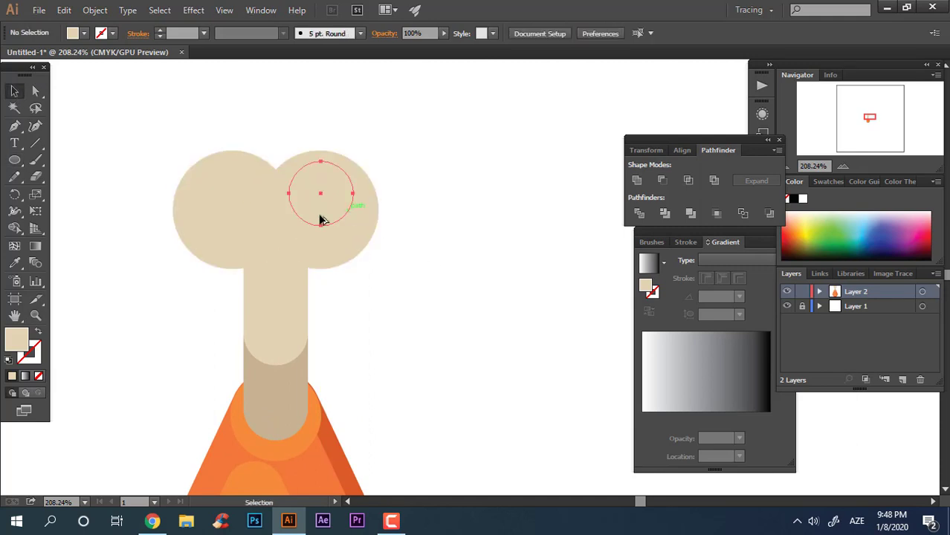
Fill the bone's knob with the darker beige sampled from the lower shaft
click(335, 252)
click(15, 264)
click(296, 393)
key(z)
drag(492, 439, 509, 408)
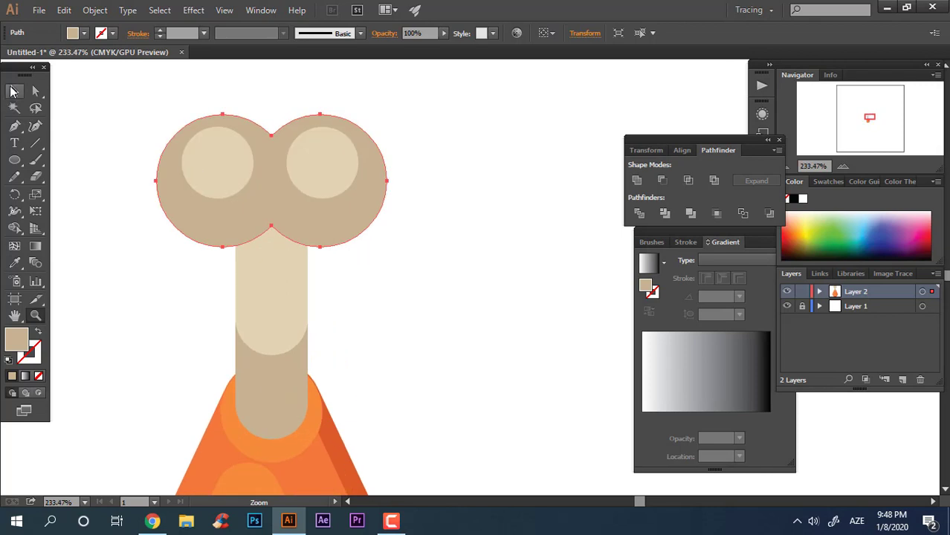
Enlarge the right lobe's highlight circle and slightly adjust the position of the left one
click(15, 90)
click(141, 123)
click(334, 170)
drag(359, 199, 374, 212)
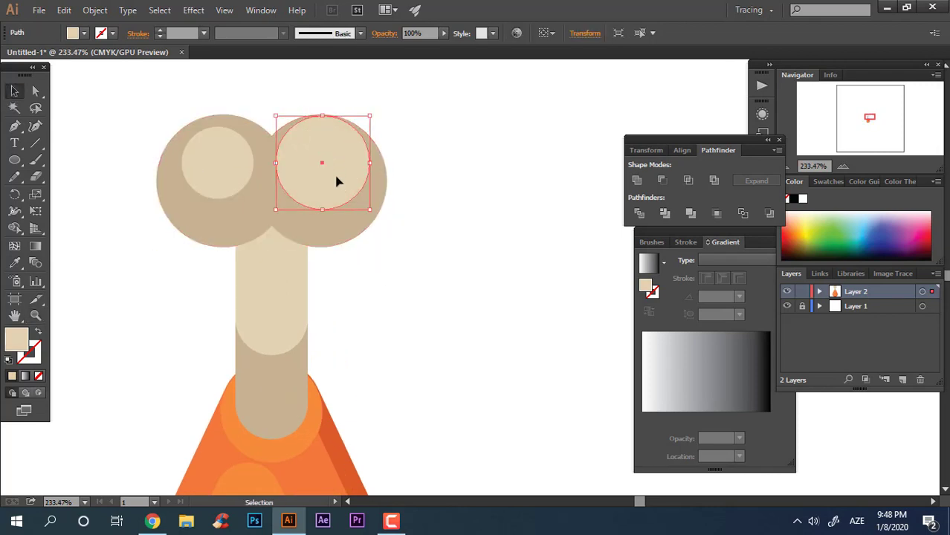
click(214, 192)
drag(220, 173, 221, 172)
click(311, 96)
Draw a small white circle inside the highlight of the knob's left lobe
key(z)
drag(315, 106, 233, 111)
drag(401, 191, 425, 193)
drag(226, 183, 248, 185)
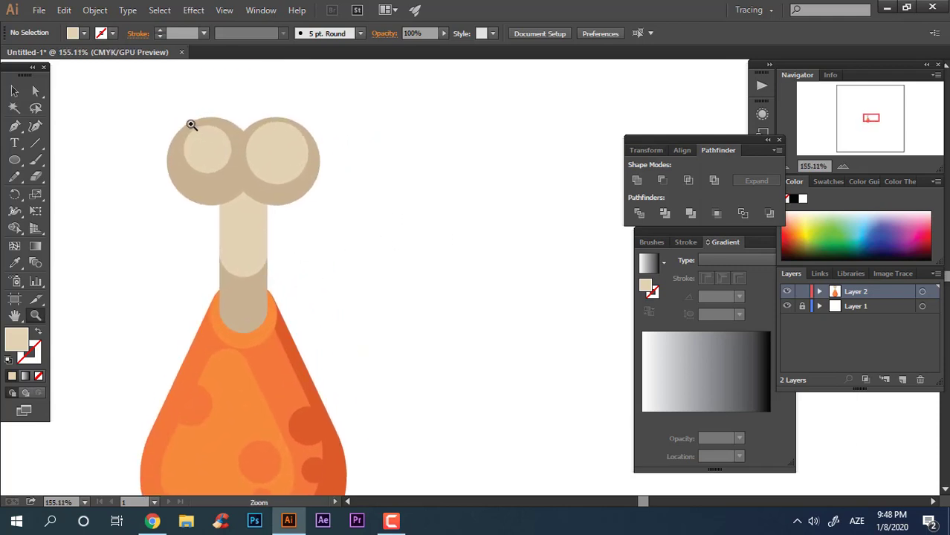
drag(192, 124, 216, 125)
key(z)
drag(385, 327, 384, 229)
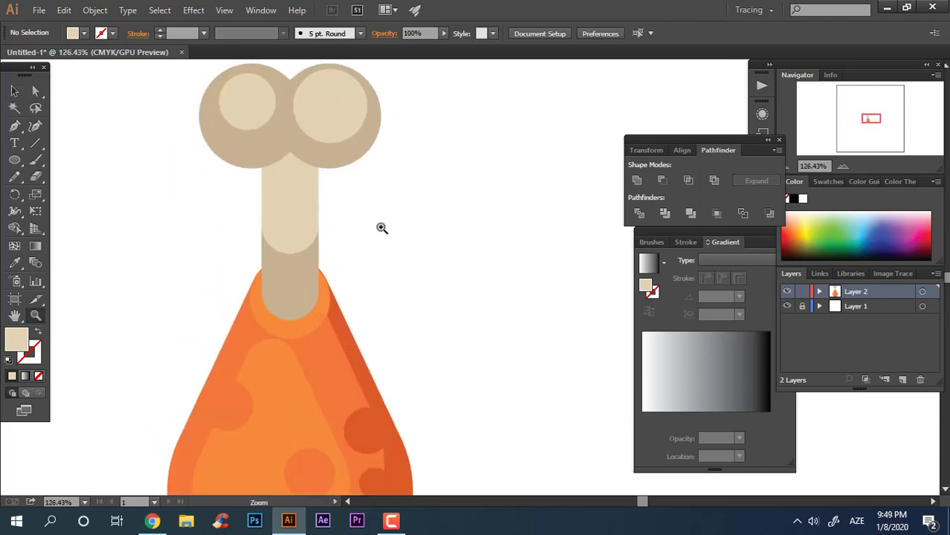
drag(179, 124, 208, 152)
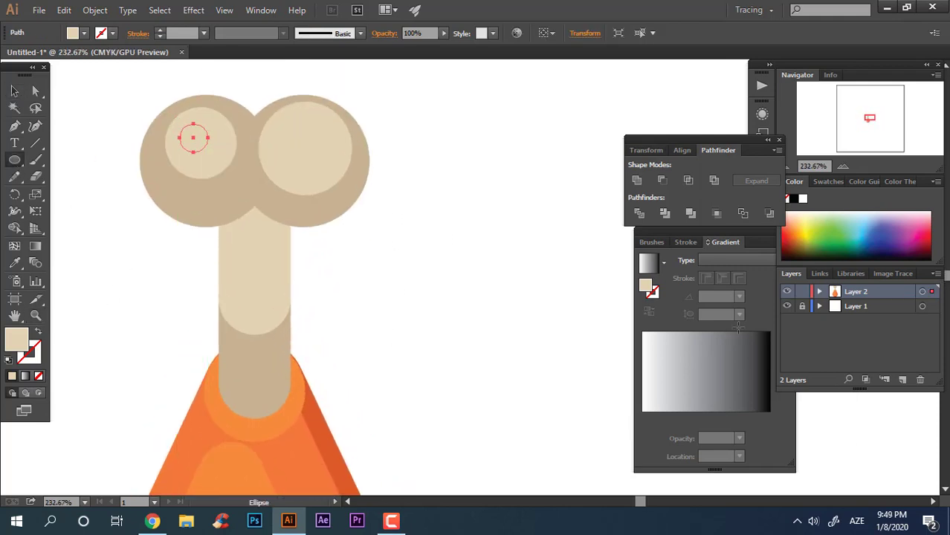
click(802, 199)
Copy the white circle into the right lobe's highlight and make the copy slightly larger
key(z)
click(378, 111)
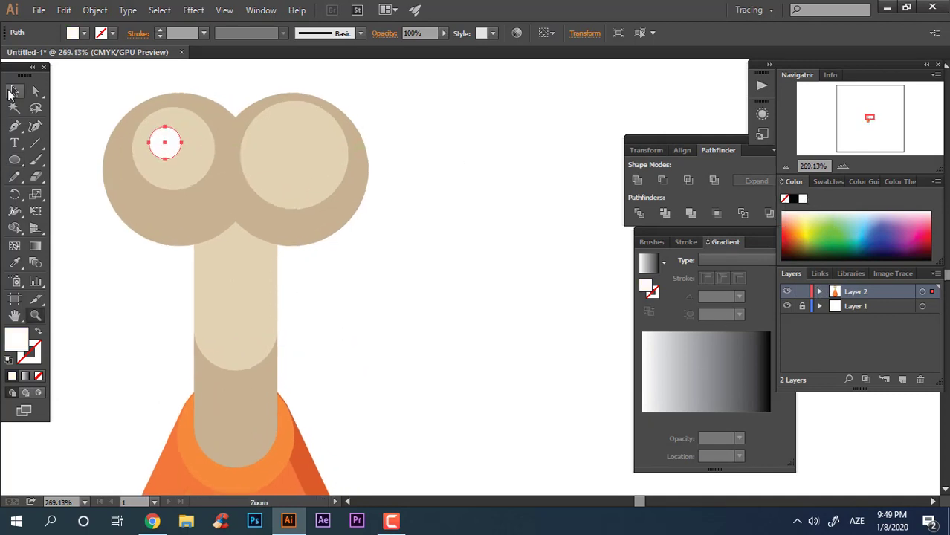
drag(171, 145, 301, 166)
click(455, 264)
Draw a narrow white bar with 8.22 pt rounded ends along the shaft and stack the knob with its highlights above it
key(z)
drag(467, 270, 225, 268)
drag(475, 311, 405, 229)
drag(329, 165, 417, 171)
drag(374, 234, 523, 242)
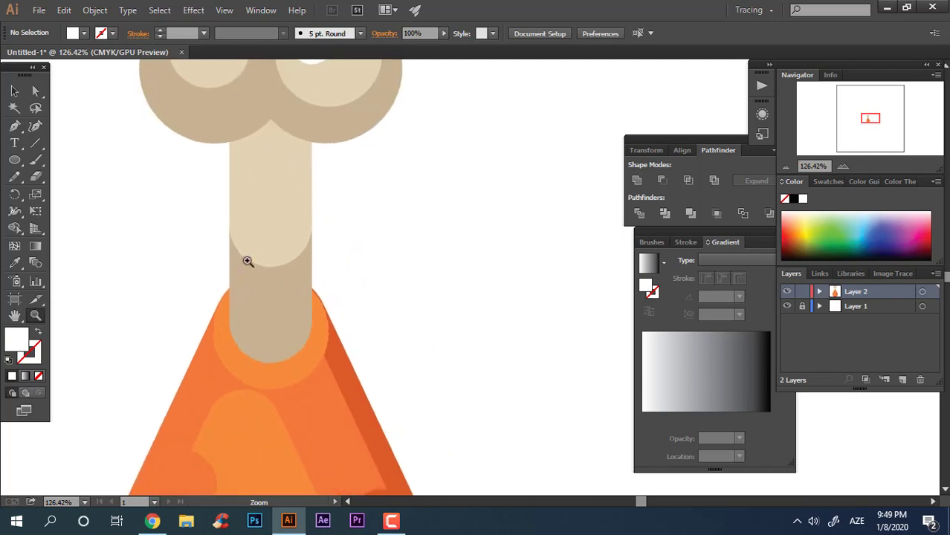
drag(17, 159, 74, 159)
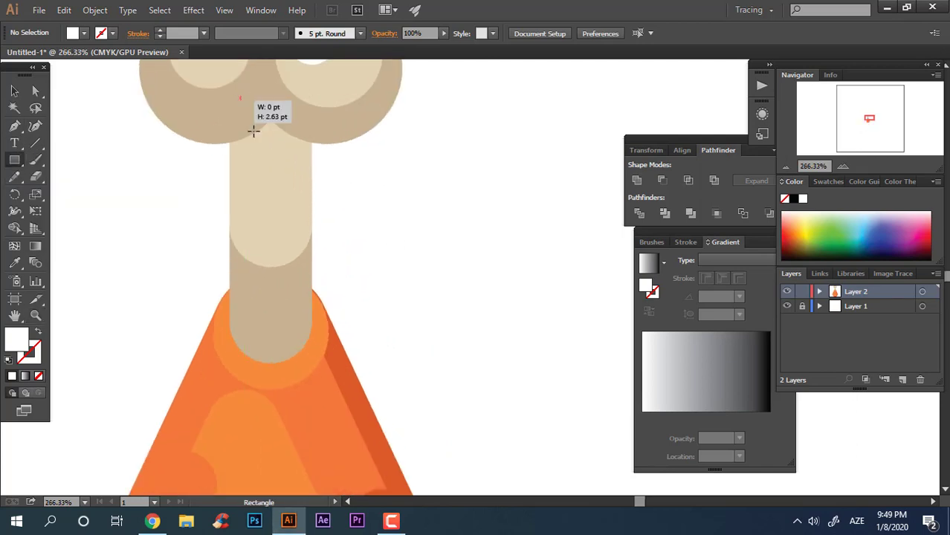
drag(254, 131, 258, 289)
click(37, 91)
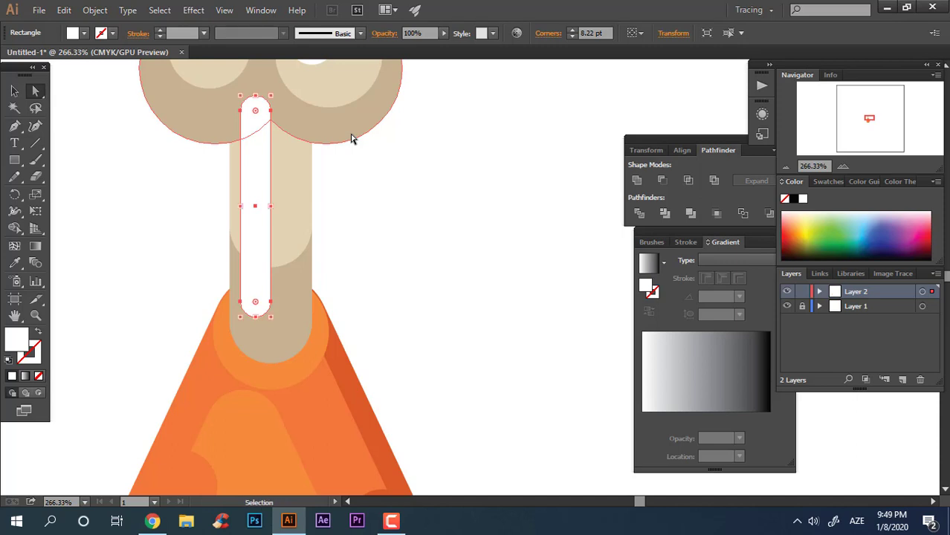
click(405, 237)
Nudge the white bar slightly right on the shaft and convert it to a plain path with Unite
key(z)
drag(405, 236, 164, 264)
drag(380, 259, 487, 331)
drag(461, 265, 382, 353)
drag(308, 297, 342, 320)
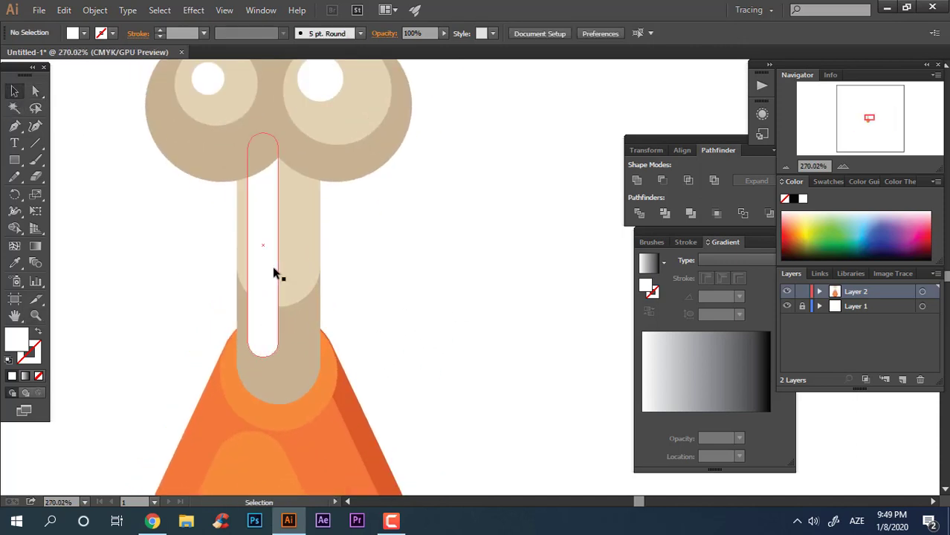
drag(274, 268, 277, 269)
click(638, 180)
click(416, 216)
Set the white bar's opacity to 66%
click(258, 230)
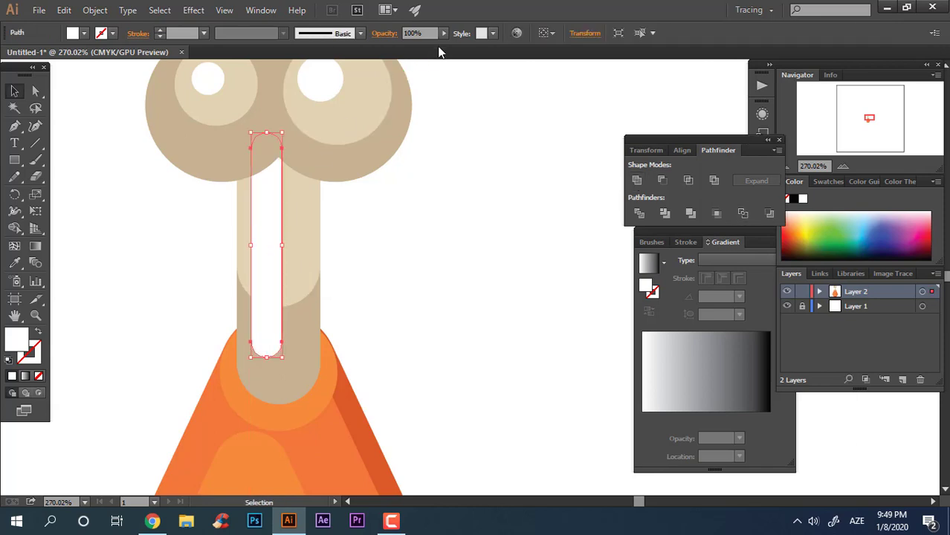
drag(432, 46, 422, 47)
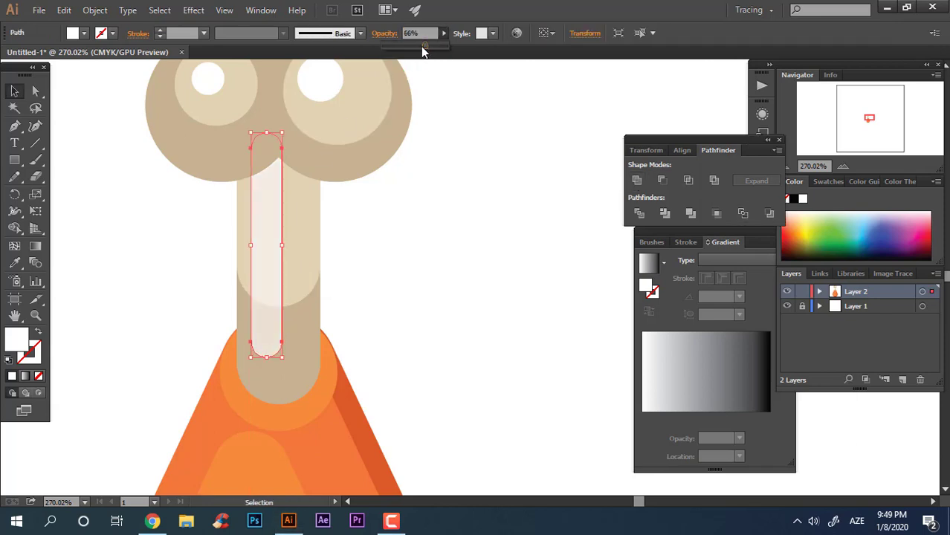
click(482, 282)
Group all parts of the drumstick together
key(z)
drag(482, 282, 246, 361)
drag(407, 418, 325, 332)
drag(286, 275, 346, 324)
drag(352, 328, 295, 312)
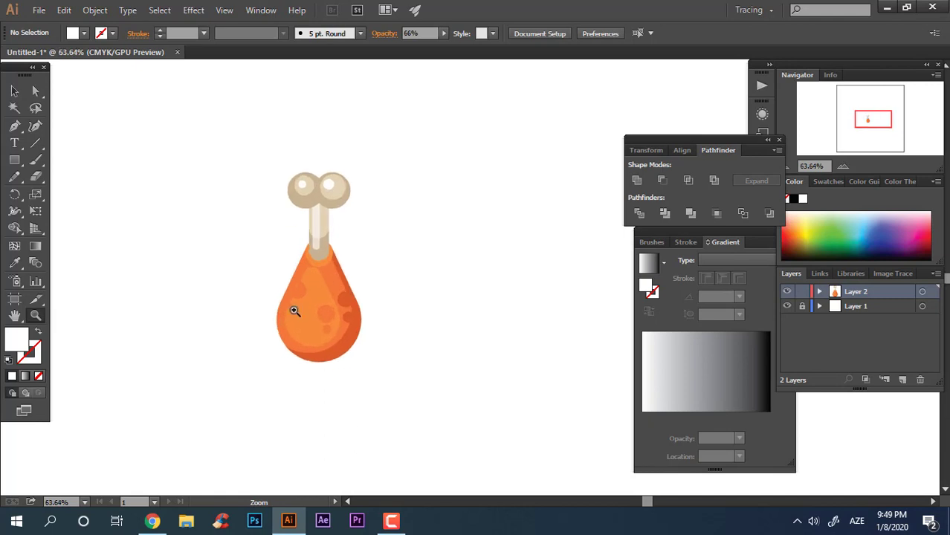
drag(346, 164, 214, 275)
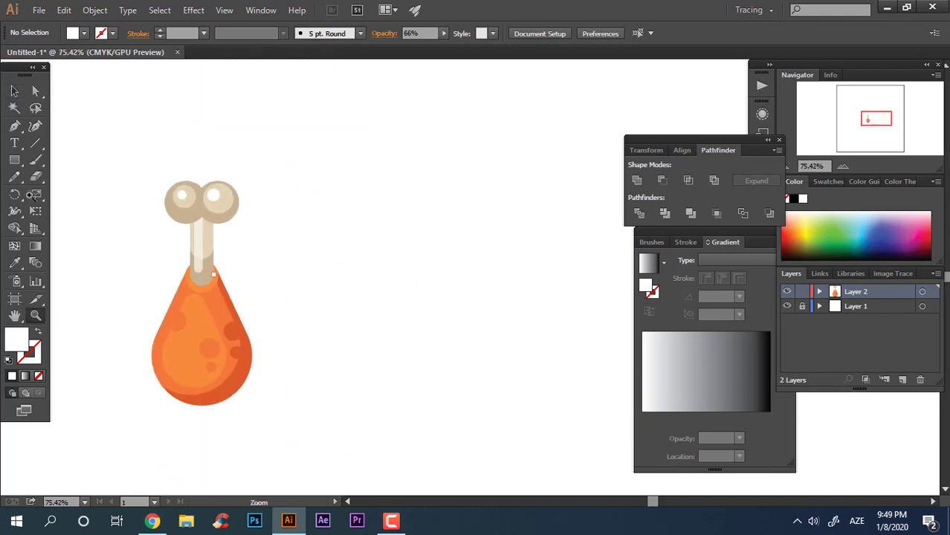
drag(163, 229, 297, 288)
drag(460, 283, 308, 295)
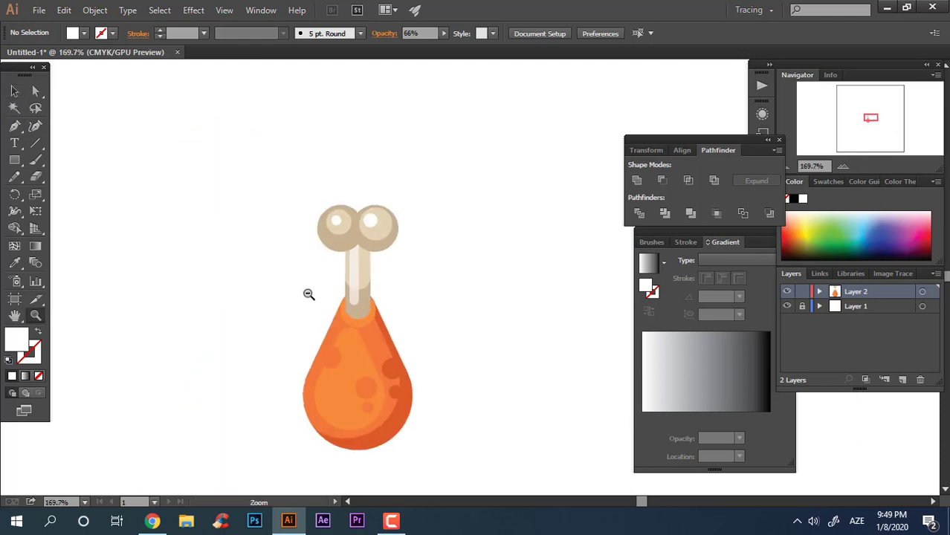
drag(507, 439, 391, 270)
right_click(428, 118)
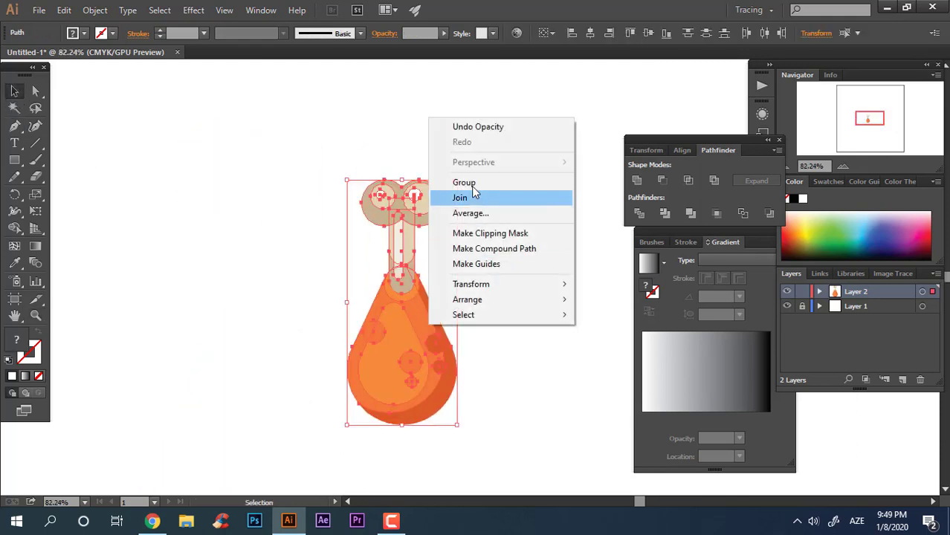
click(471, 184)
click(513, 277)
Move the grouped drumstick up and to the left to free space on the artboard
key(z)
drag(507, 291, 472, 403)
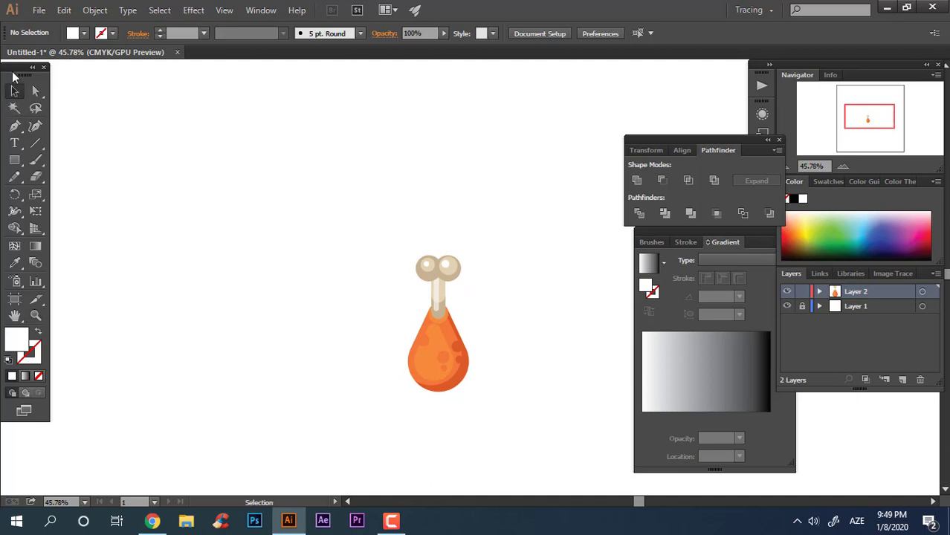
drag(446, 354, 268, 228)
Draw a long, thin white rectangle below and to the right of the drumstick and shift it left
key(z)
drag(323, 324, 246, 316)
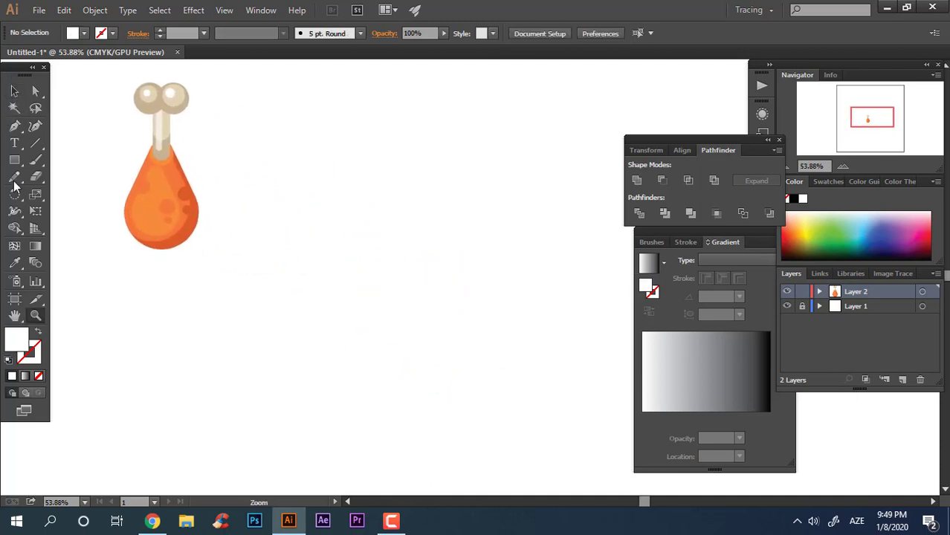
mouse_move(316, 261)
mouse_down()
mouse_move(615, 297)
mouse_move(615, 280)
mouse_up()
key(v)
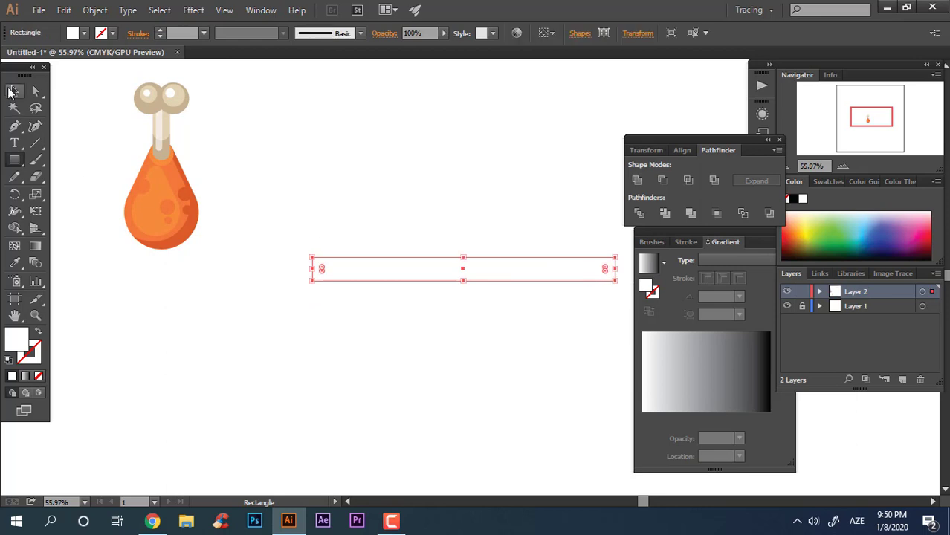
drag(449, 279, 376, 278)
key(Delete)
Fill the background rectangle on Layer 1 with dark brown 2B2720, lock that layer and make Layer 2 active
click(882, 310)
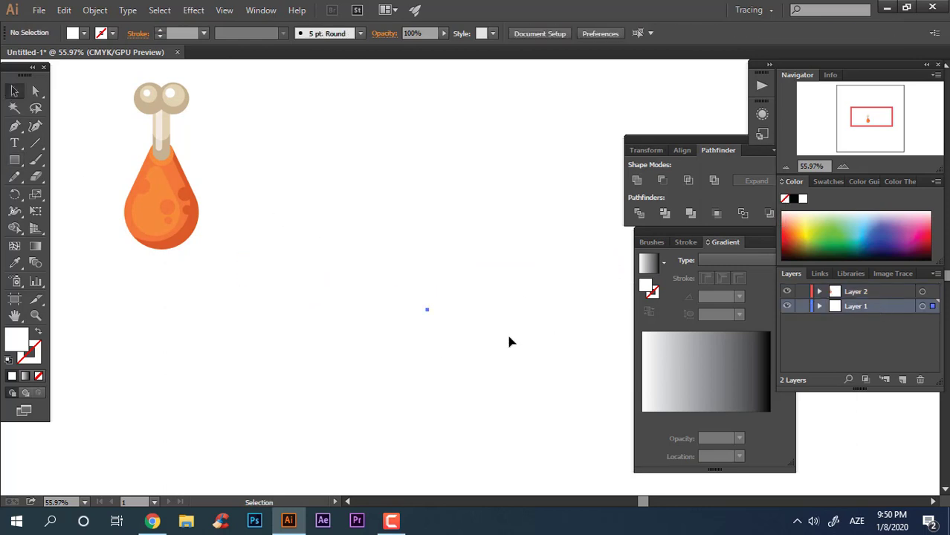
click(509, 337)
double_click(17, 343)
click(343, 360)
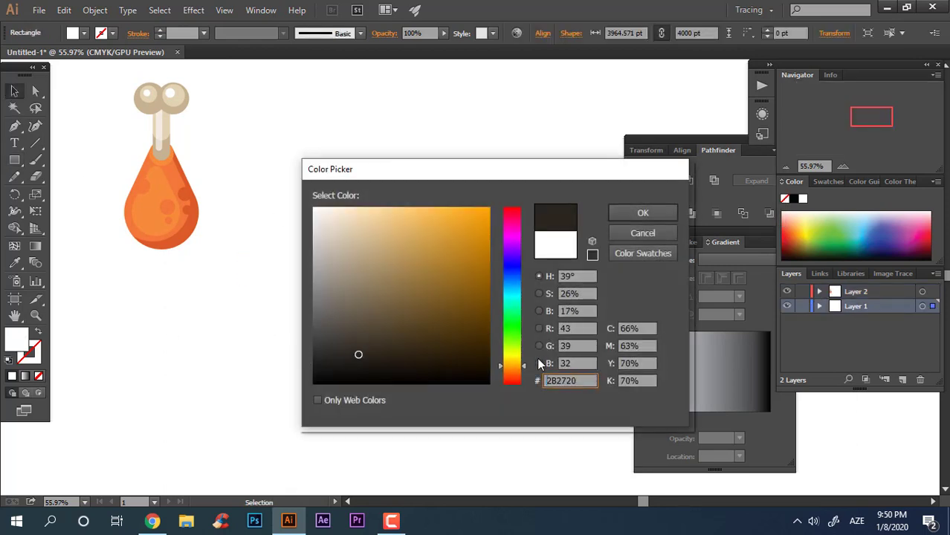
click(668, 211)
click(802, 306)
click(856, 292)
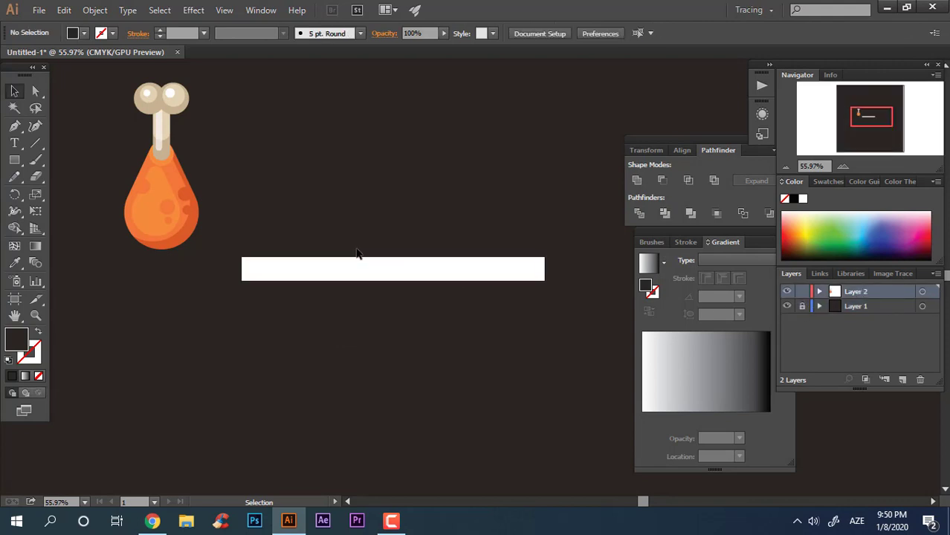
Round the long white rectangle's ends to 30.37 pt and convert it to a plain path with Unite
click(349, 268)
key(a)
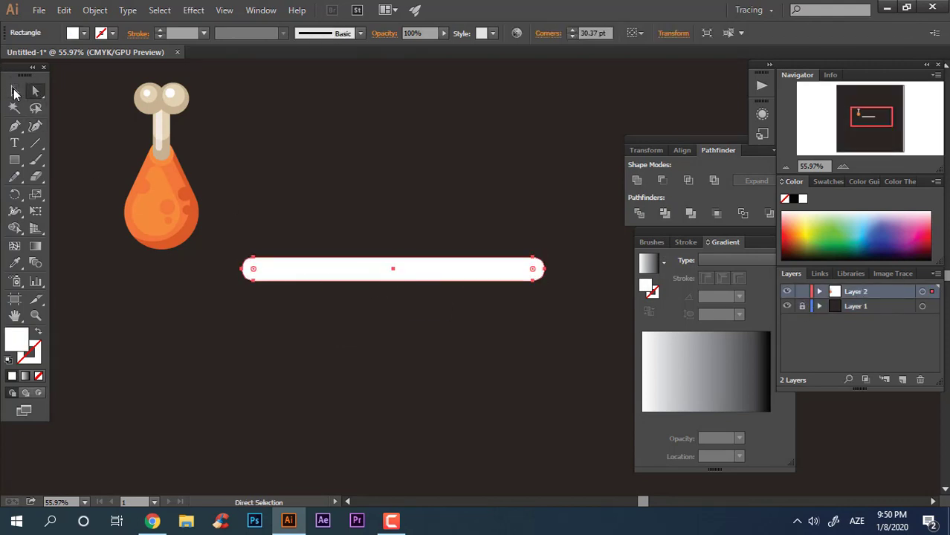
click(16, 93)
click(636, 182)
click(528, 343)
Draw a large rectangle hanging from the rounded white bar and fill it with bright red
key(z)
drag(528, 343, 327, 242)
drag(241, 204, 417, 359)
double_click(13, 347)
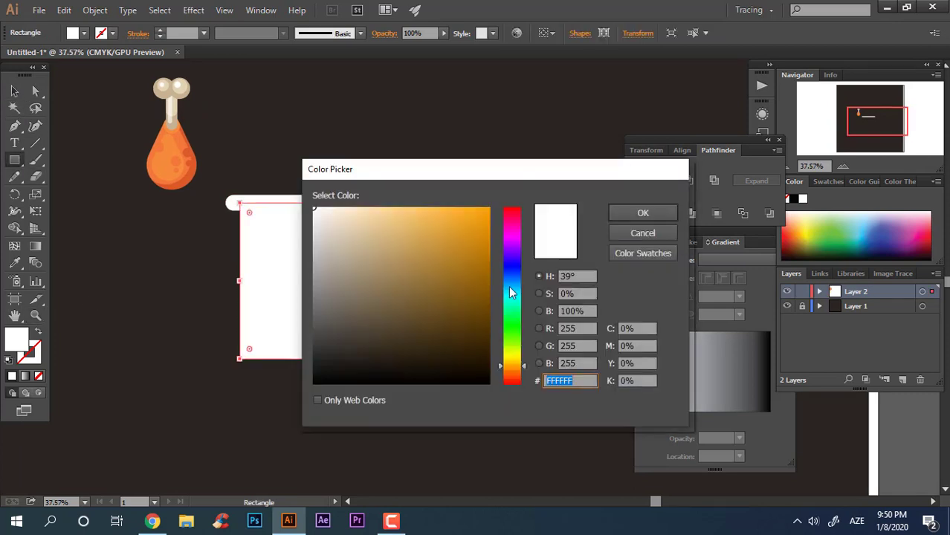
click(513, 218)
click(487, 212)
click(643, 213)
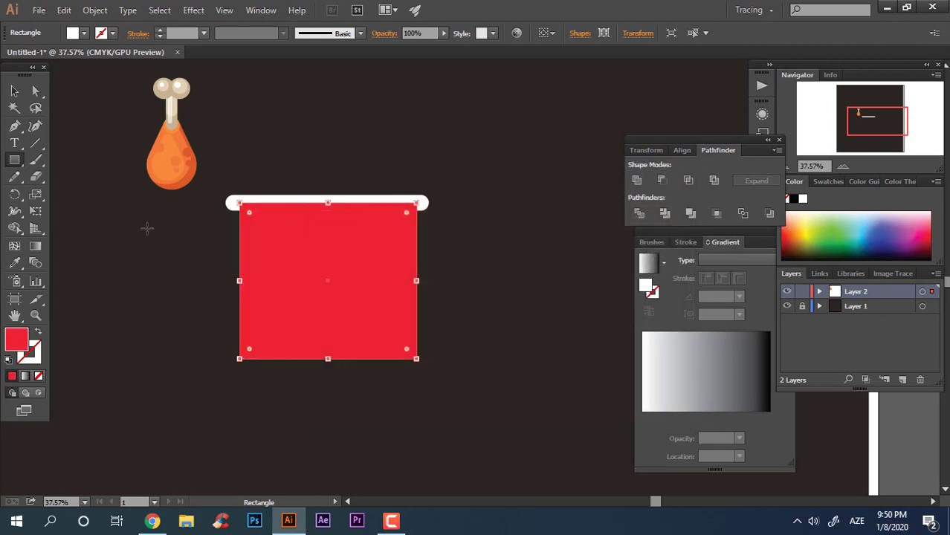
Taper the red rectangle symmetrically toward its base with a perspective Free Transform and place it behind the white bar
click(39, 211)
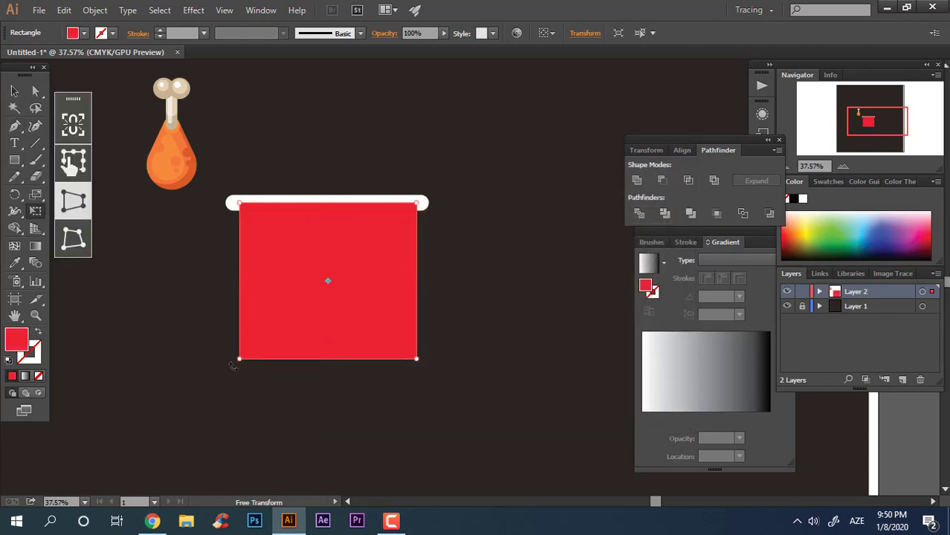
drag(243, 365, 254, 360)
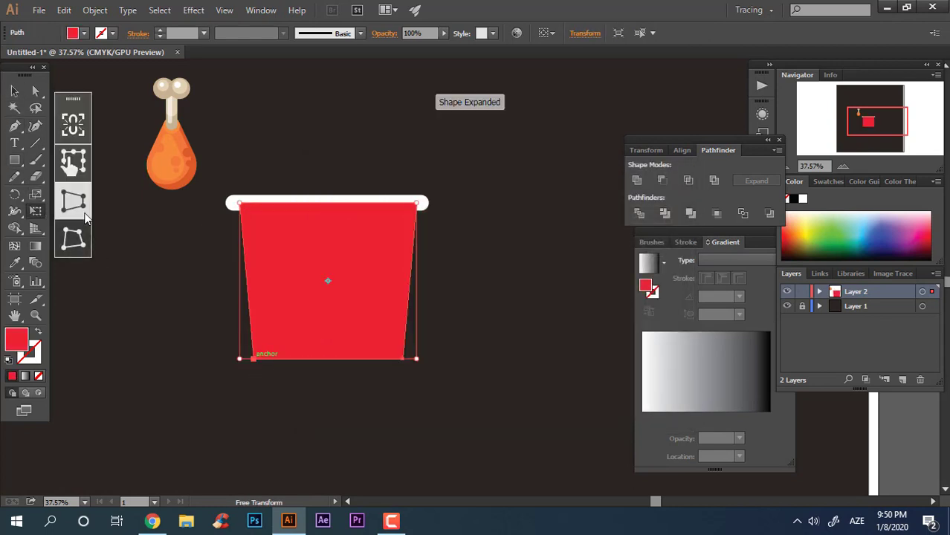
click(17, 94)
click(488, 202)
Round the two bottom corners of the tapered red bucket shape
scroll(474, 242, up, 2)
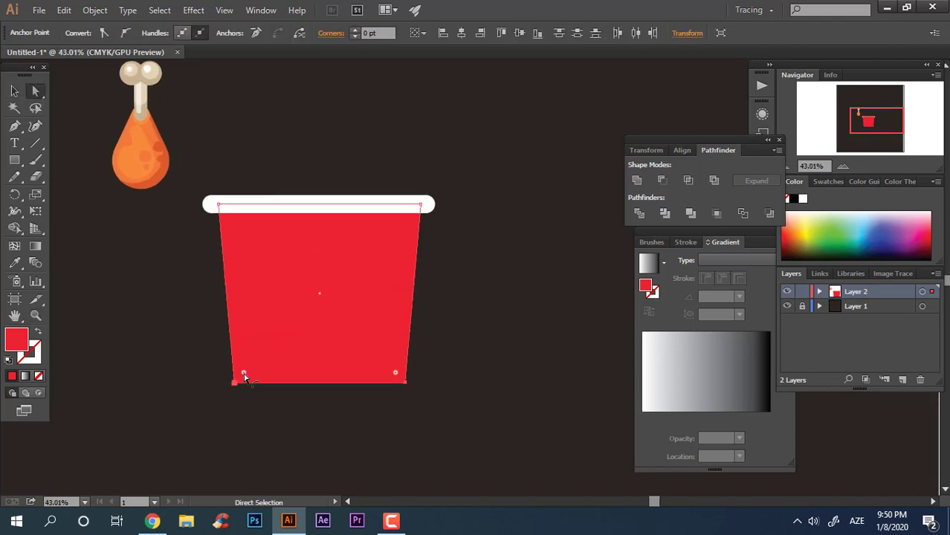
click(452, 424)
scroll(408, 316, up, 2)
click(14, 90)
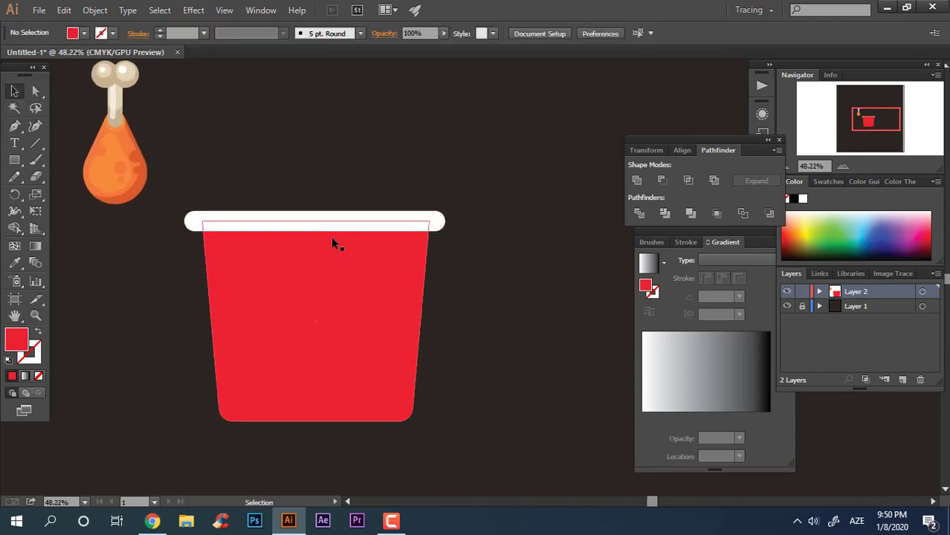
Draw a band about 715 by 68 pt across the bucket's top edge and fill it with a slightly darker red
drag(309, 251, 439, 244)
key(i)
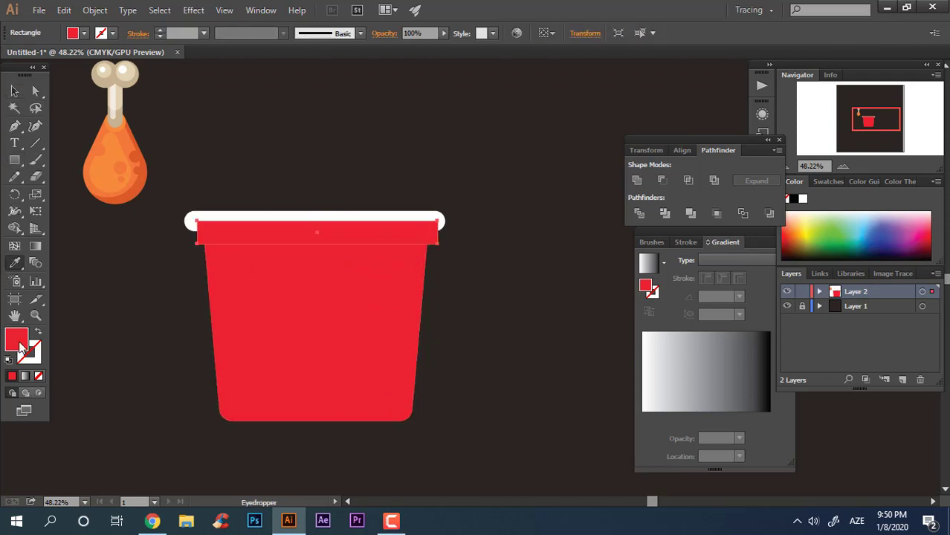
double_click(20, 345)
key(Return)
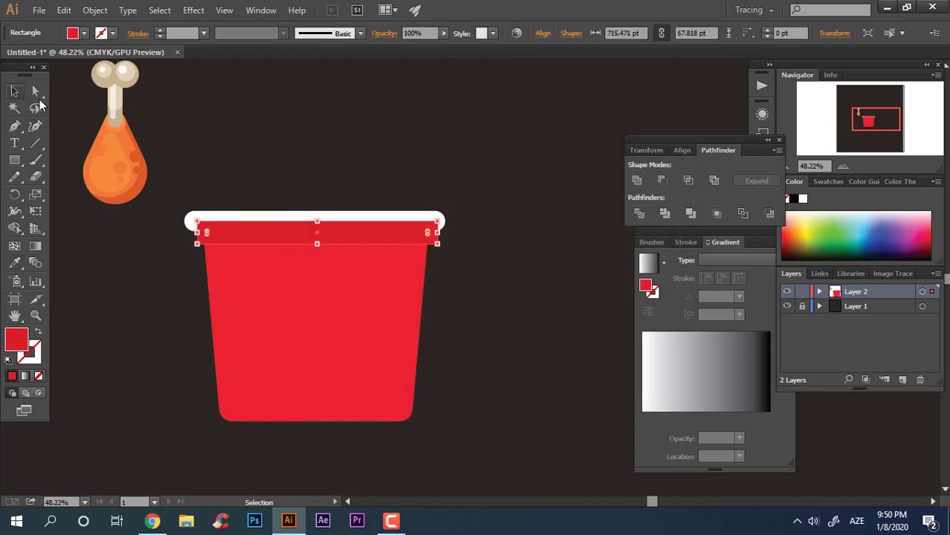
Divide the dark band with the bucket body, ungroup the pieces and remove the parts overhanging the sides, keeping the white rim in front
key(v)
drag(421, 249, 421, 248)
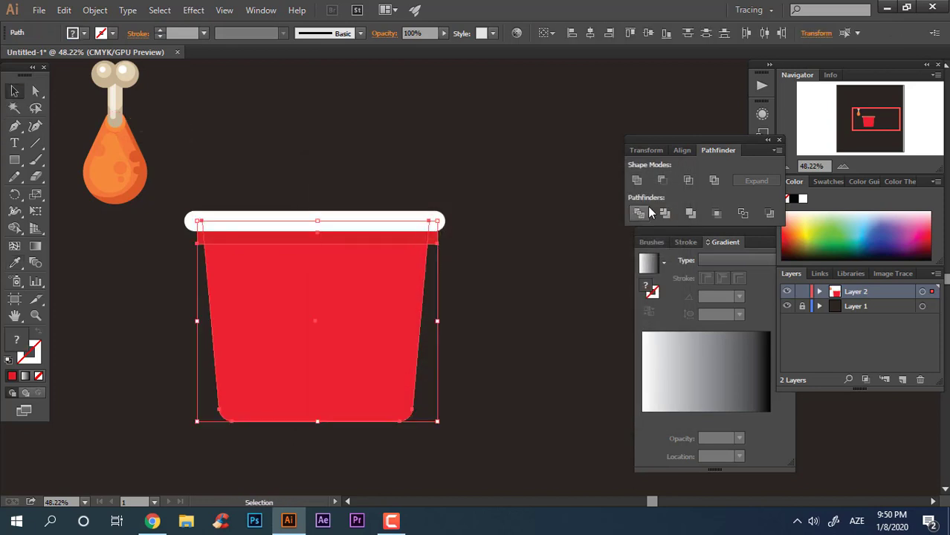
right_click(354, 270)
click(446, 217)
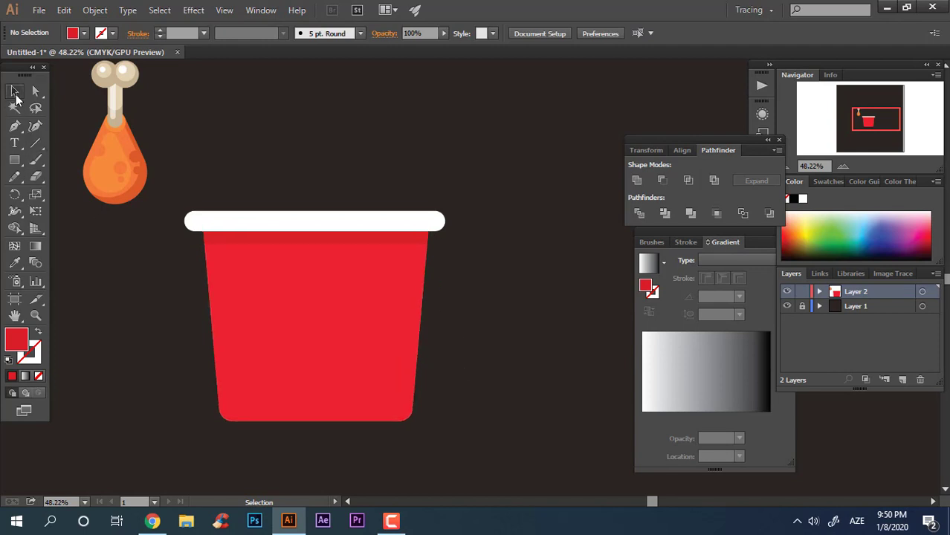
Draw a label rectangle about 465 by 204 pt in the middle of the bucket's front and sample the rim's white for it
key(z)
click(407, 378)
click(371, 271)
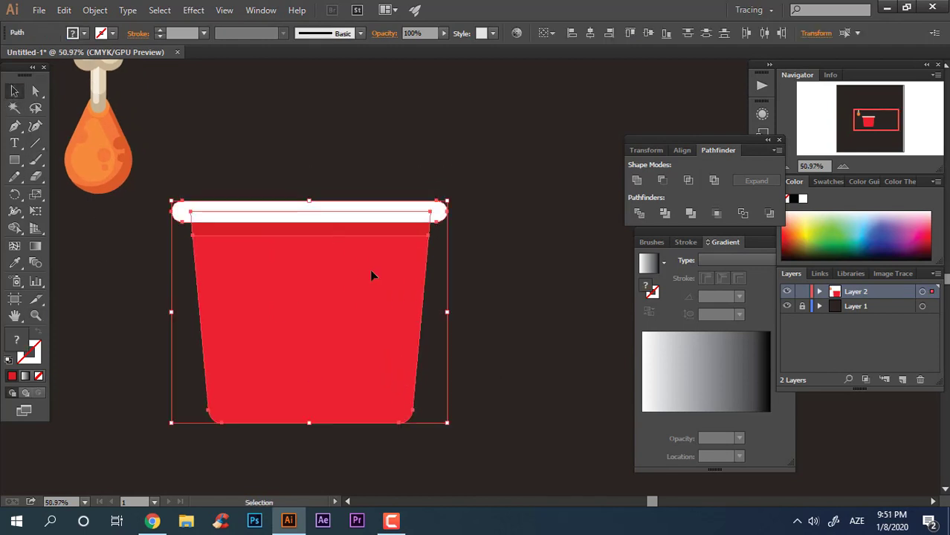
click(68, 233)
drag(278, 309, 394, 348)
click(15, 264)
click(200, 211)
click(13, 90)
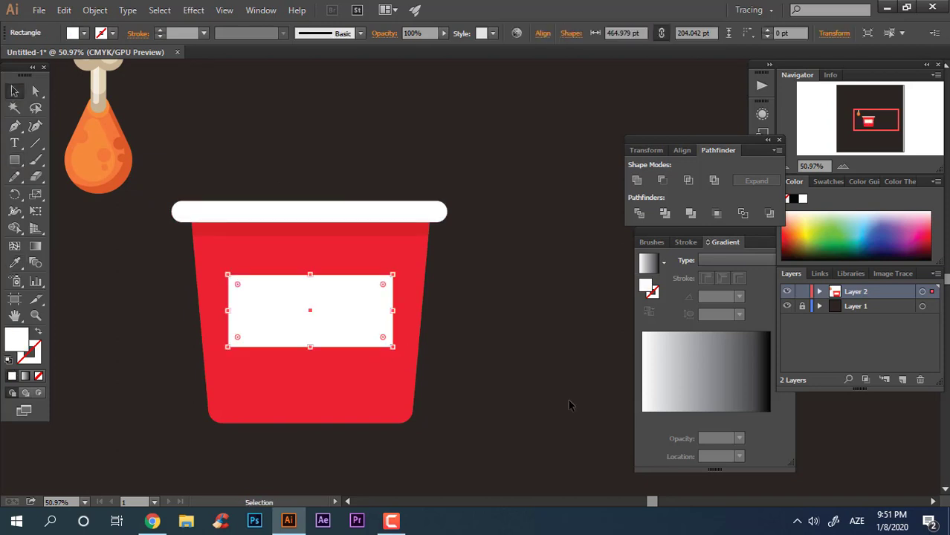
Round the label's corners to 33.35 pt and fill it with a pale greenish off-white
click(569, 401)
click(364, 318)
click(34, 93)
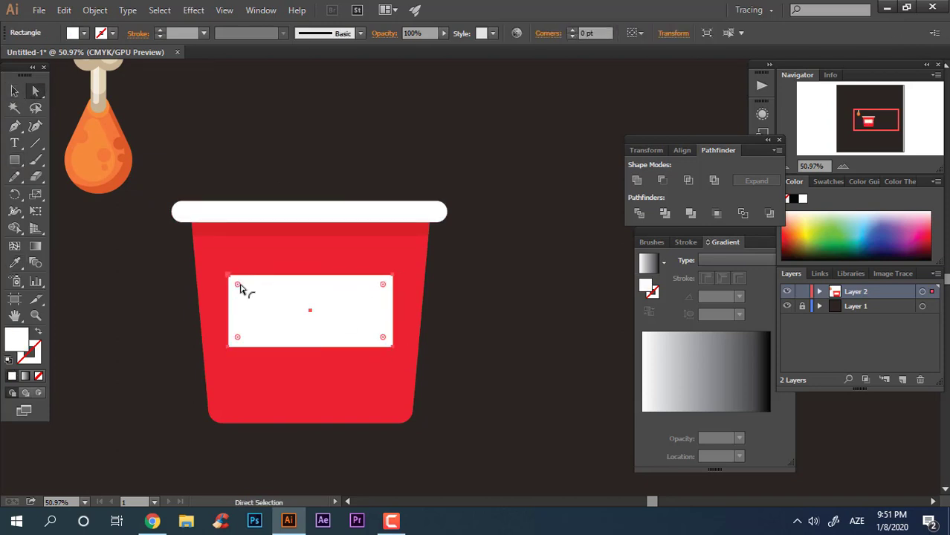
double_click(18, 339)
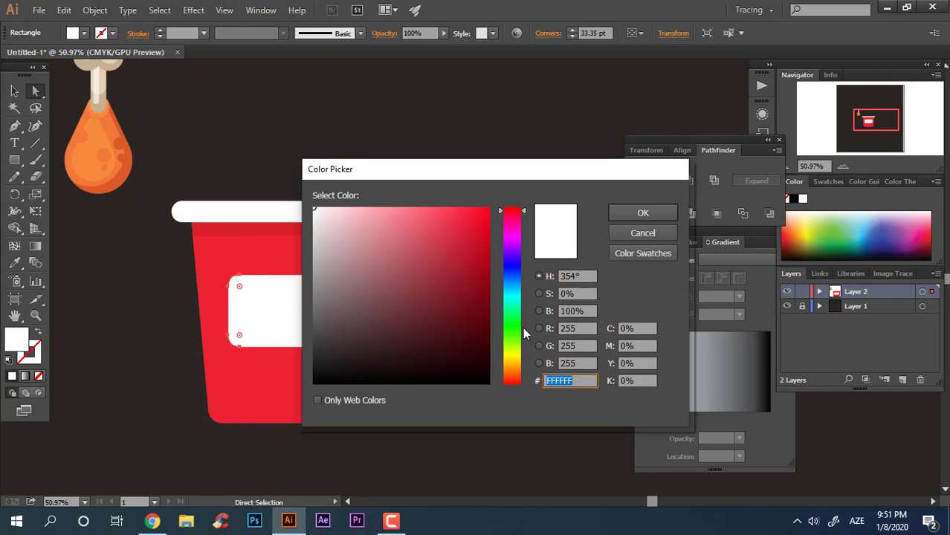
drag(525, 334, 524, 354)
click(322, 217)
click(643, 213)
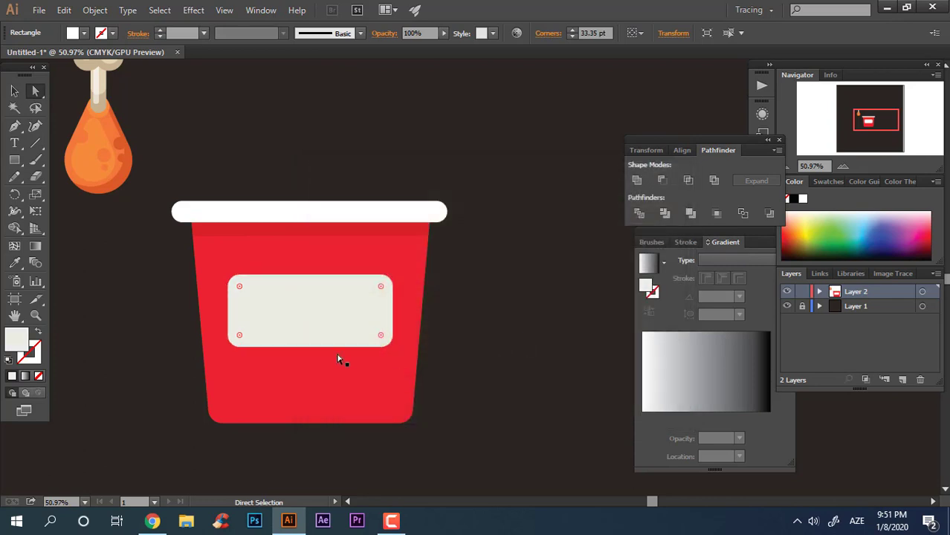
Draw a closed shading shape with the Pen tool, curving along the bucket's right side and base and extending beyond its outline
key(z)
drag(339, 360, 364, 309)
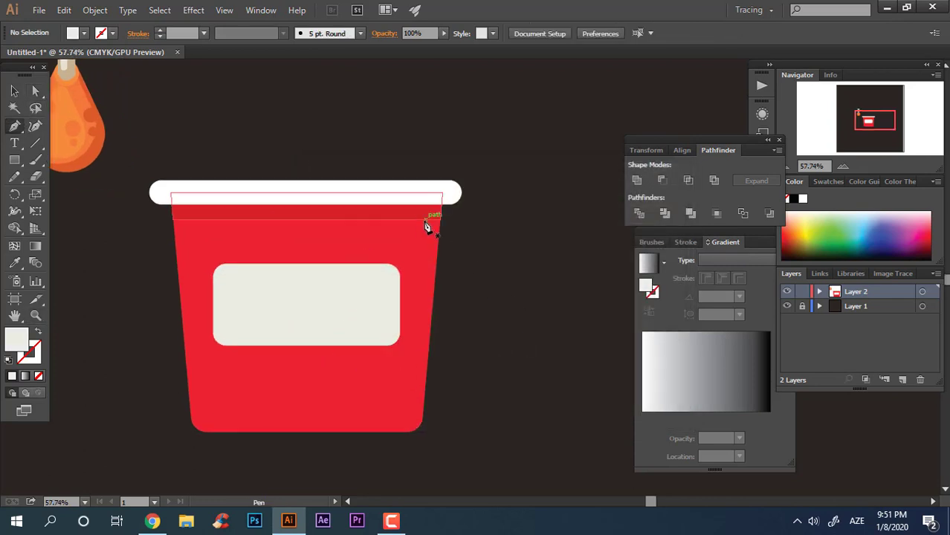
drag(43, 268, 11, 366)
click(374, 482)
click(625, 428)
click(609, 285)
drag(560, 215, 576, 217)
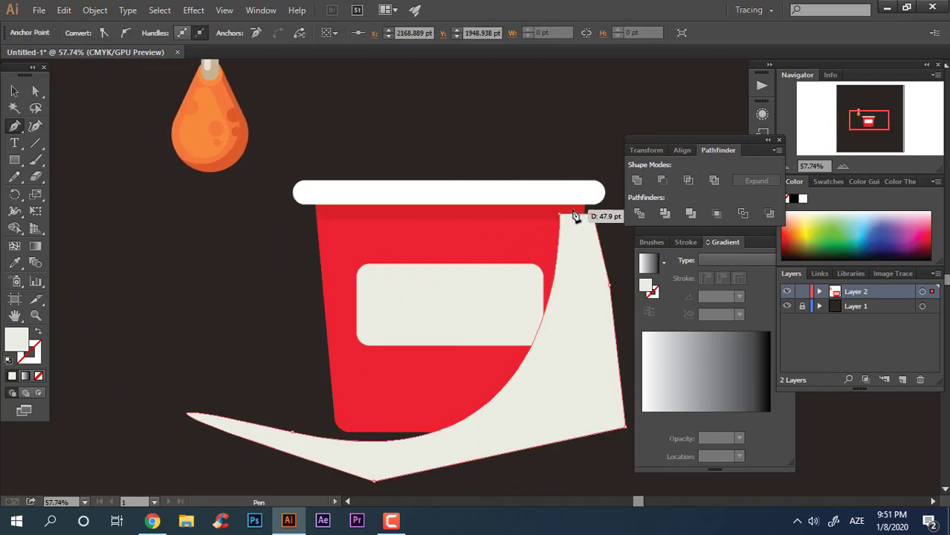
Fill the shading shape with the dark band's red and arrange it behind the label but in front of the bucket body
click(346, 220)
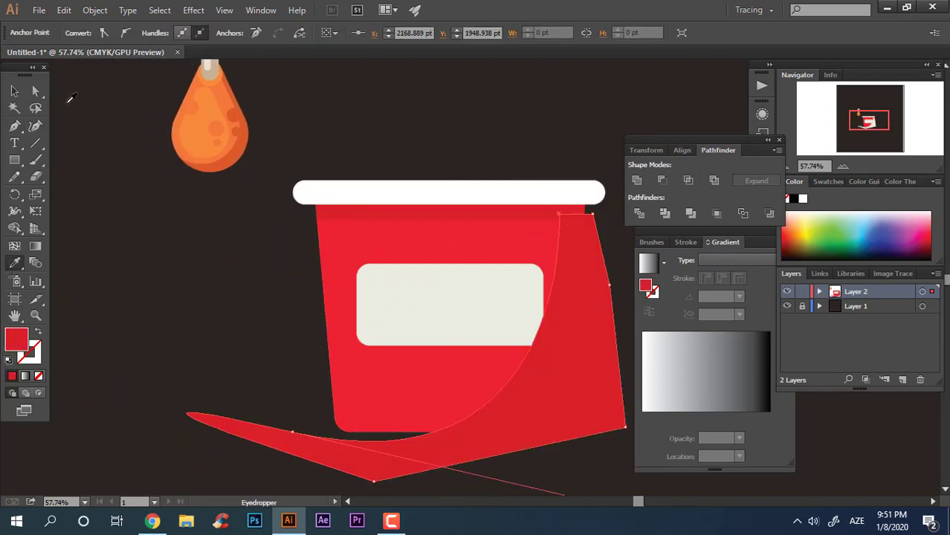
click(34, 93)
click(15, 93)
key(ctrl+shift+bracketleft)
key(ctrl+bracketright)
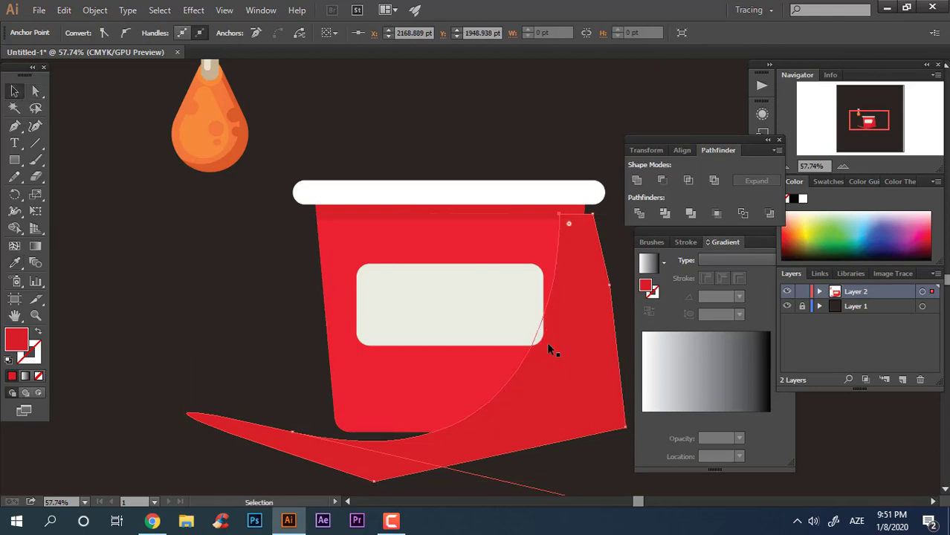
Reshape the shading's inner edge with the Curvature tool so it covers more of the bucket's right side and base
click(432, 455)
click(36, 127)
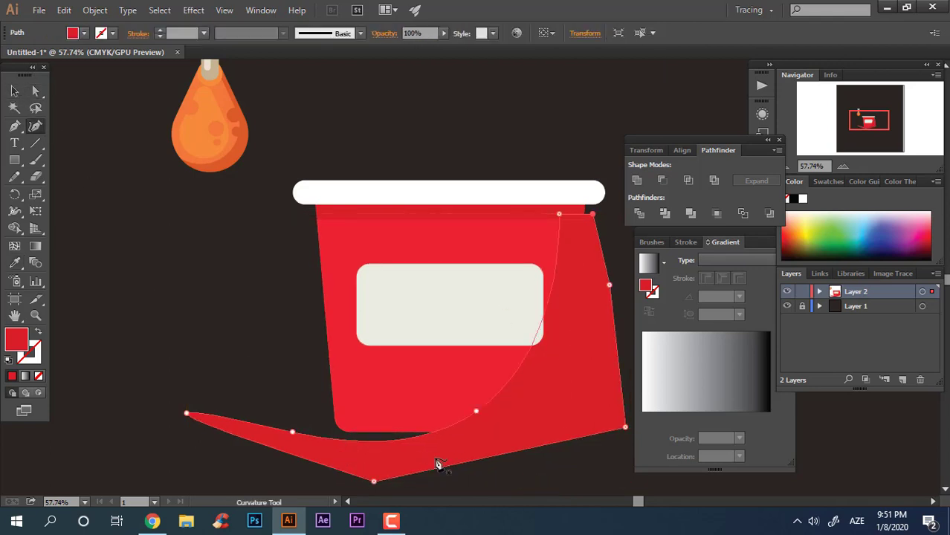
click(287, 418)
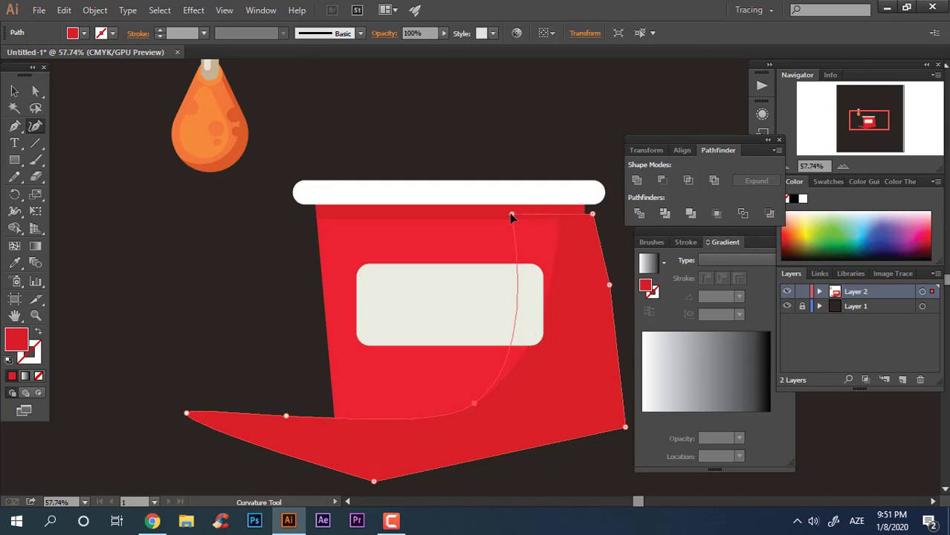
click(14, 90)
key(ctrl+a)
click(503, 157)
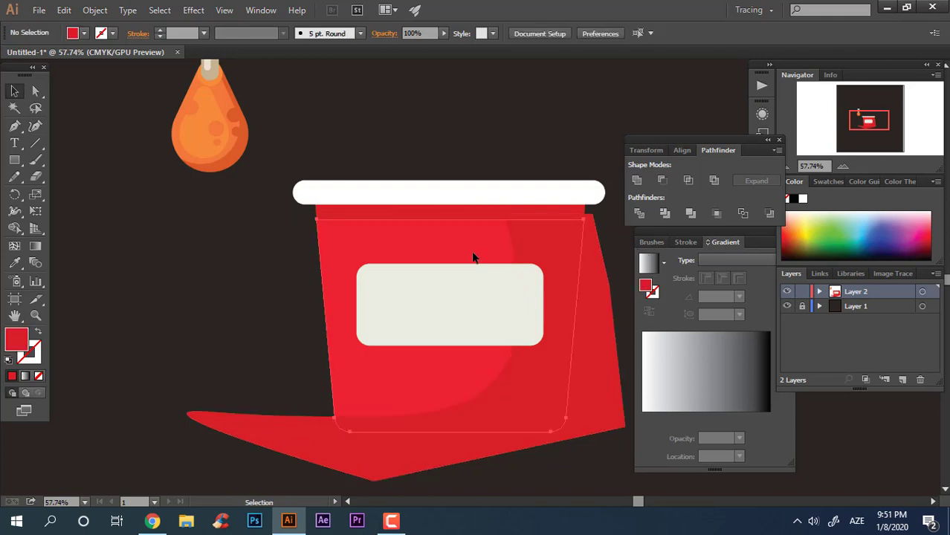
Divide the shading shape with the bucket body, ungroup the result and delete the piece outside the bucket
click(471, 258)
shift+click(610, 279)
click(639, 214)
right_click(601, 283)
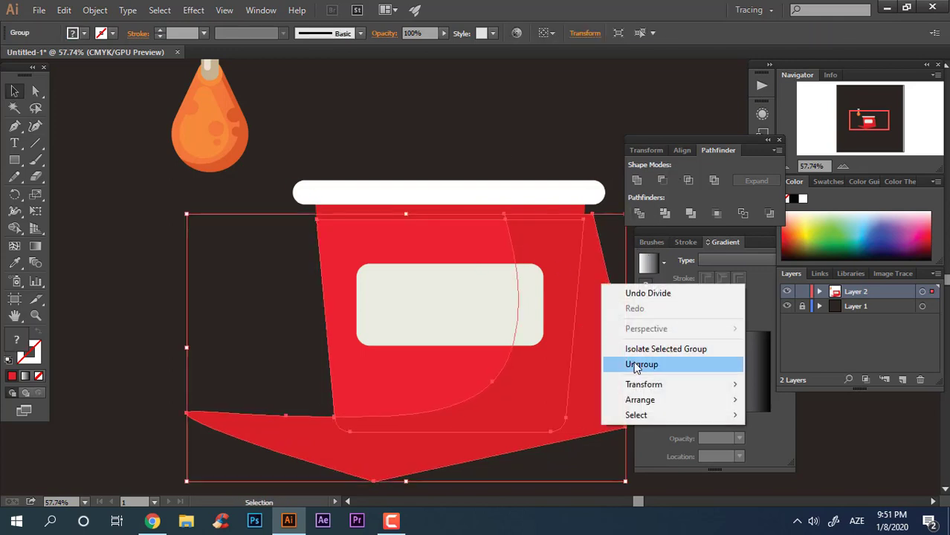
click(635, 364)
click(627, 356)
click(613, 349)
key(Delete)
Unite the bucket's side shading with its dark top band and strongly round the inner corner where they meet
click(544, 259)
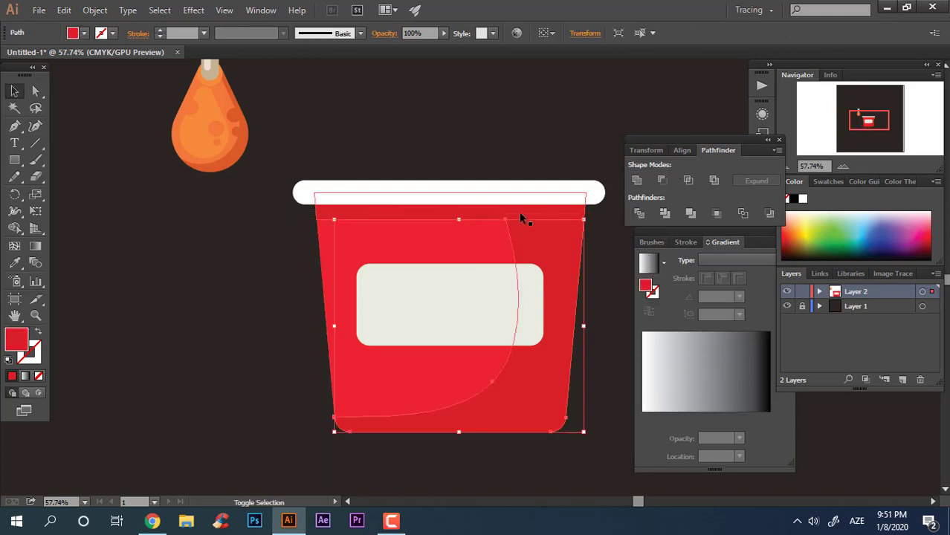
shift+click(519, 212)
key(a)
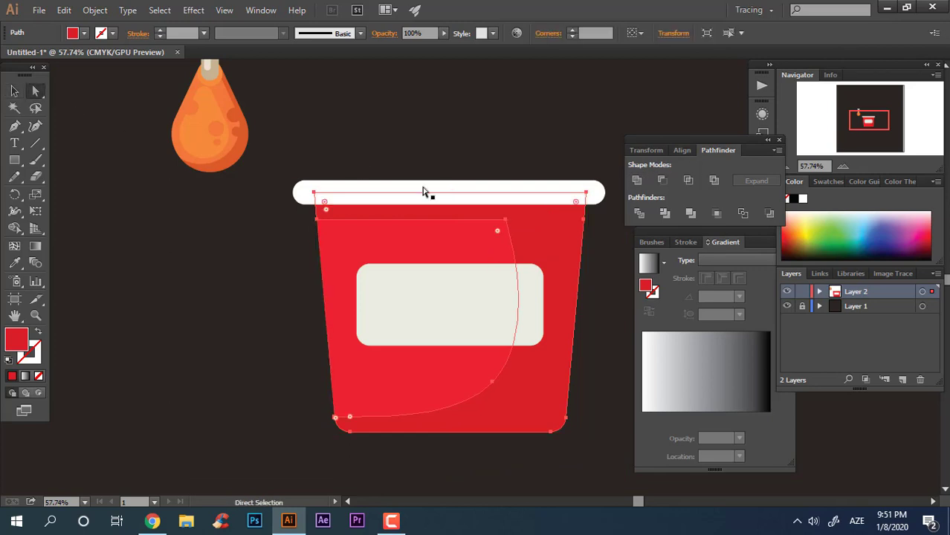
click(504, 222)
drag(498, 231, 456, 284)
click(619, 389)
Group the bucket body, its shading and the label
drag(601, 383, 534, 366)
drag(534, 366, 377, 360)
alt+click(446, 363)
click(437, 323)
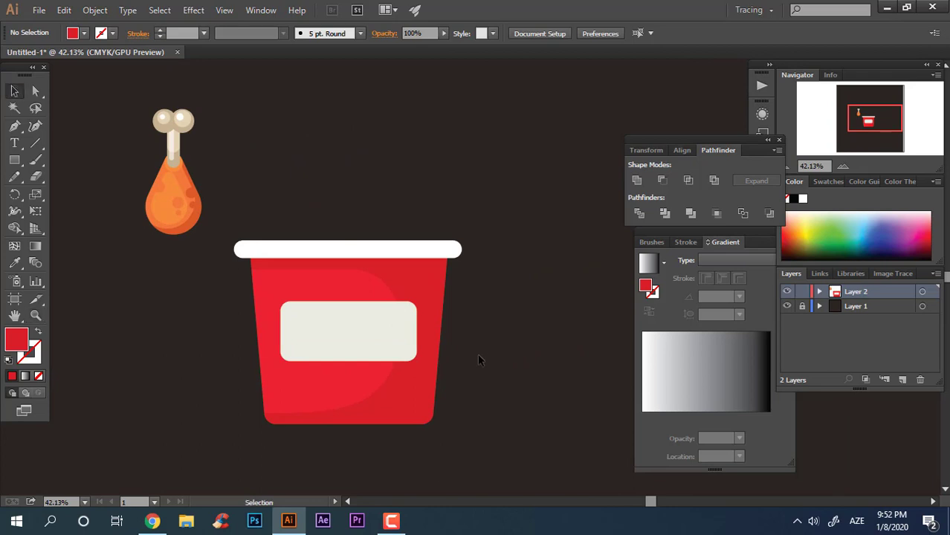
drag(440, 324, 488, 332)
drag(295, 292, 295, 290)
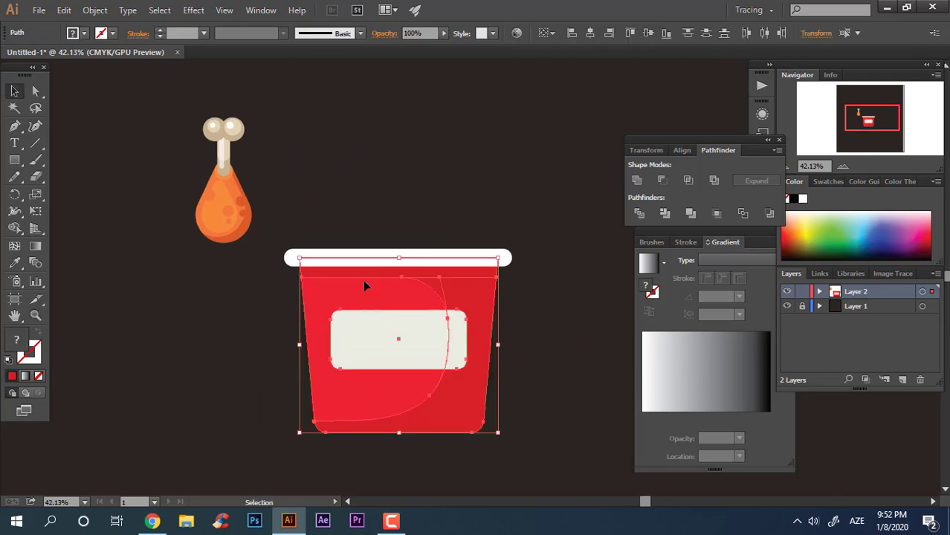
right_click(365, 281)
click(435, 350)
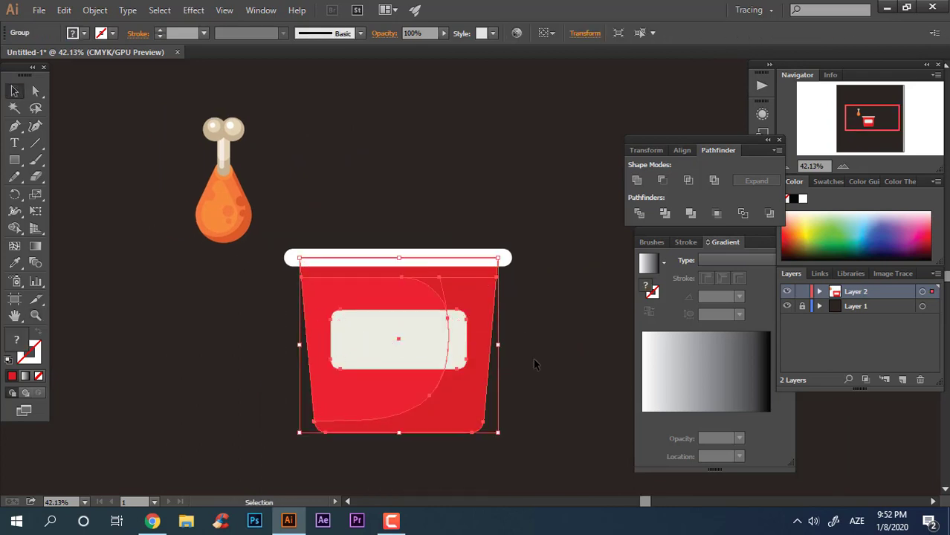
Place a copy of the drumstick in the bucket's left part, behind the rim, and tilt it slightly to the left
drag(591, 361, 388, 225)
click(559, 250)
mouse_move(559, 292)
mouse_down()
mouse_move(560, 327)
mouse_move(548, 300)
mouse_up()
drag(214, 212, 344, 234)
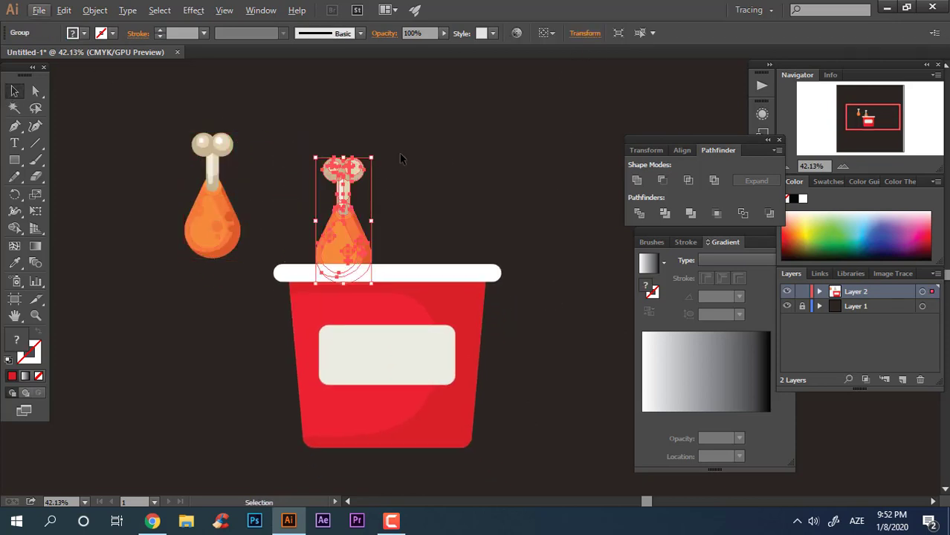
click(380, 153)
click(361, 171)
drag(377, 155, 367, 151)
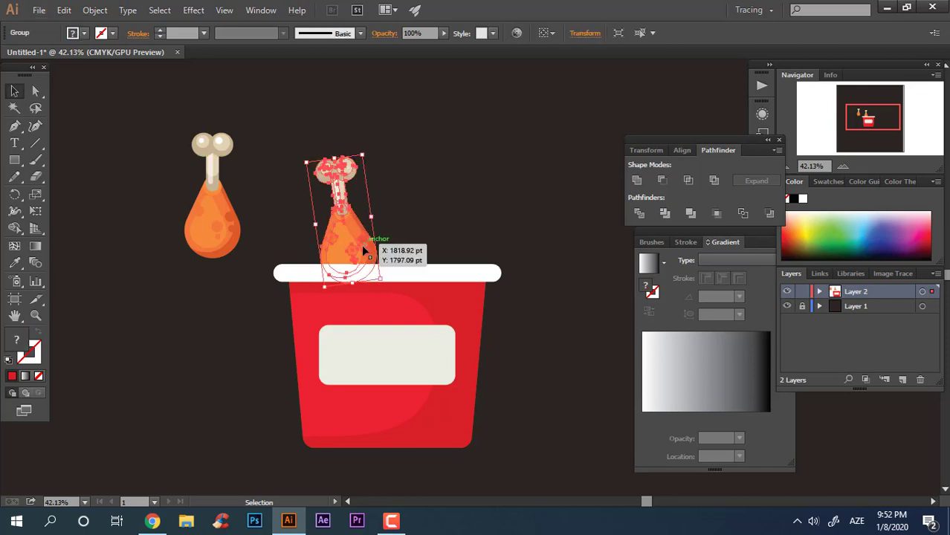
drag(359, 242, 352, 254)
Add two more drumstick copies along the bucket's opening and tilt the rightmost one outward to the right
drag(336, 222, 389, 219)
shift+click(337, 239)
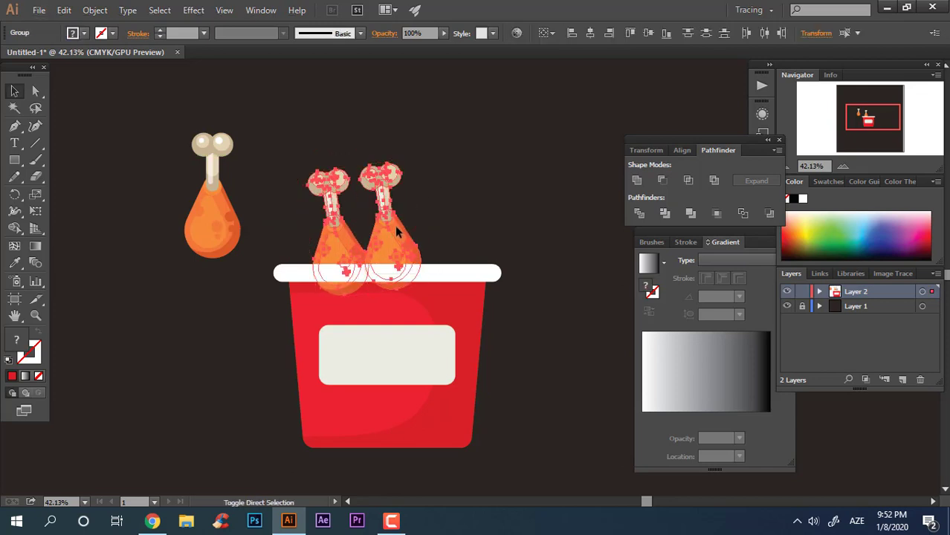
click(347, 199)
click(391, 199)
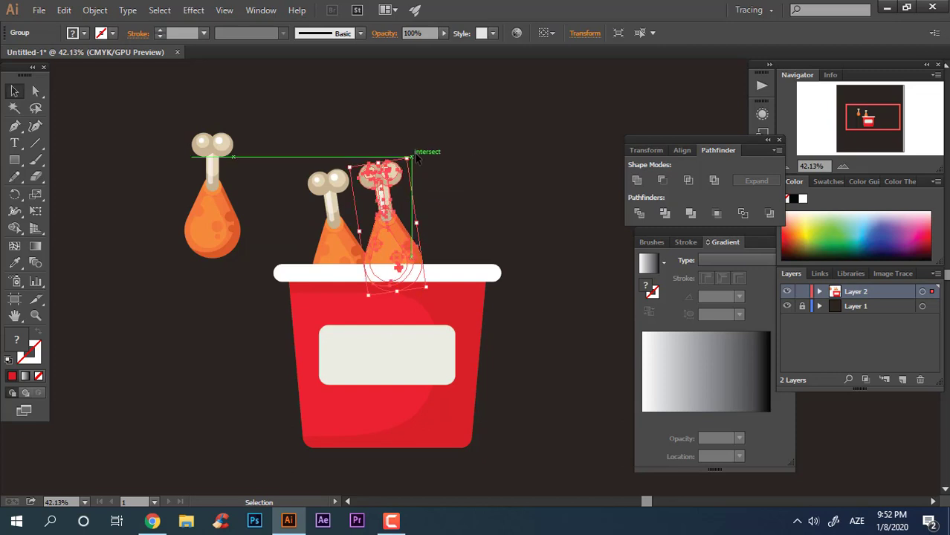
drag(413, 154, 418, 165)
drag(392, 234, 443, 233)
drag(459, 173, 498, 190)
click(490, 296)
Raise the middle drumstick above the others and tuck a left-tilted copy behind, between it and the leftmost one
drag(395, 197, 407, 147)
drag(402, 213, 379, 246)
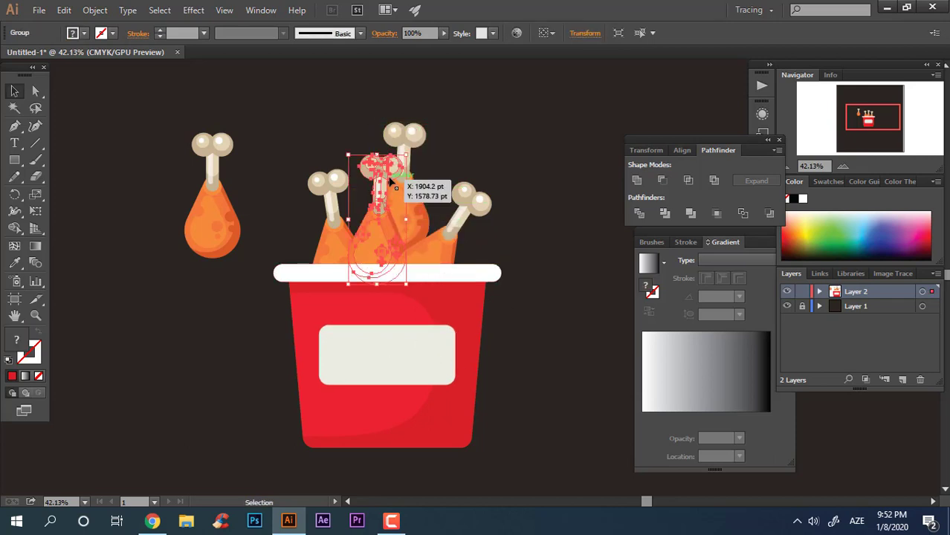
key(ctrl+[)
drag(416, 154, 391, 164)
drag(365, 203, 352, 205)
click(473, 174)
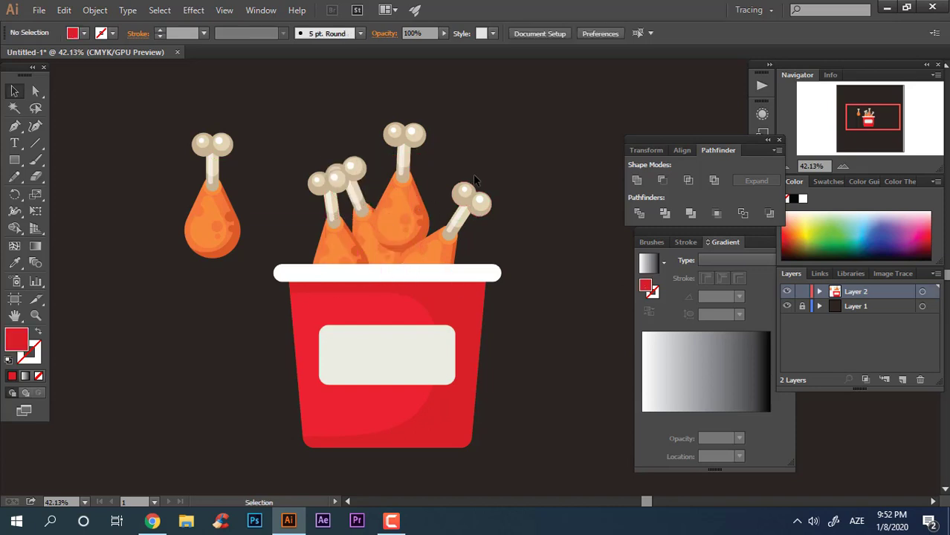
Tilt the leftmost drumstick outward to the left and shift its left-tilted neighbour slightly to the left
key(z)
click(418, 284)
click(298, 235)
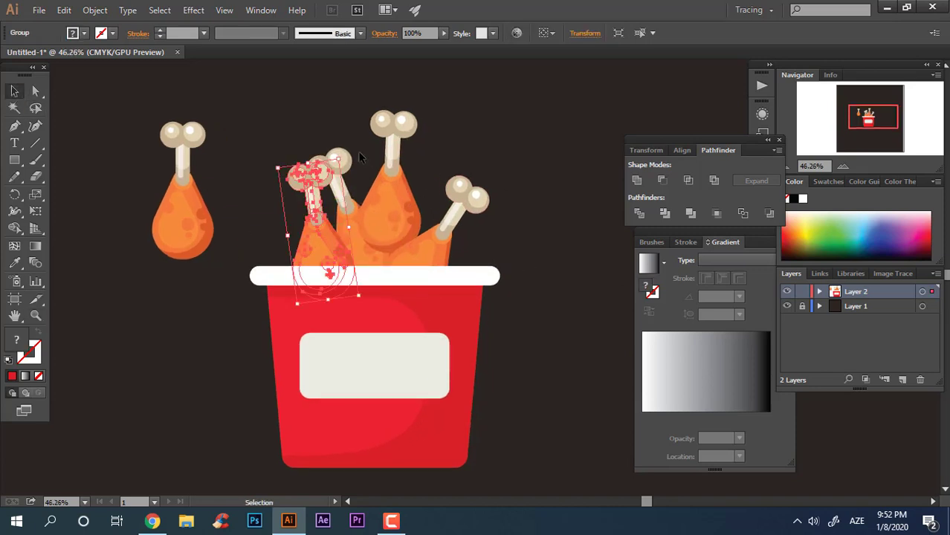
drag(344, 157, 305, 154)
drag(351, 279, 340, 278)
key(ctrl+z)
drag(331, 238, 304, 250)
click(466, 167)
drag(344, 208, 337, 209)
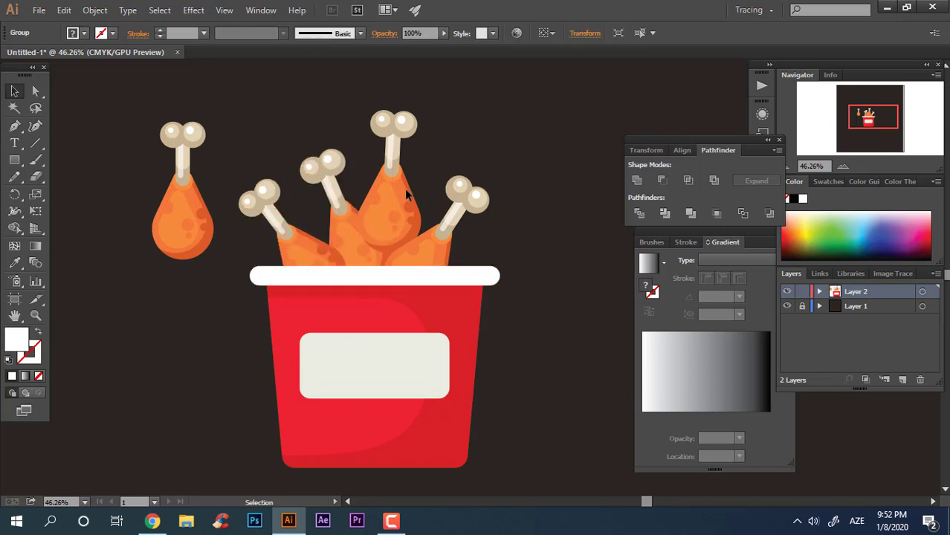
Add a copy of the middle drumstick at the bucket's right edge, tilt it strongly outward and lower it behind the rim
drag(395, 199, 459, 240)
click(530, 269)
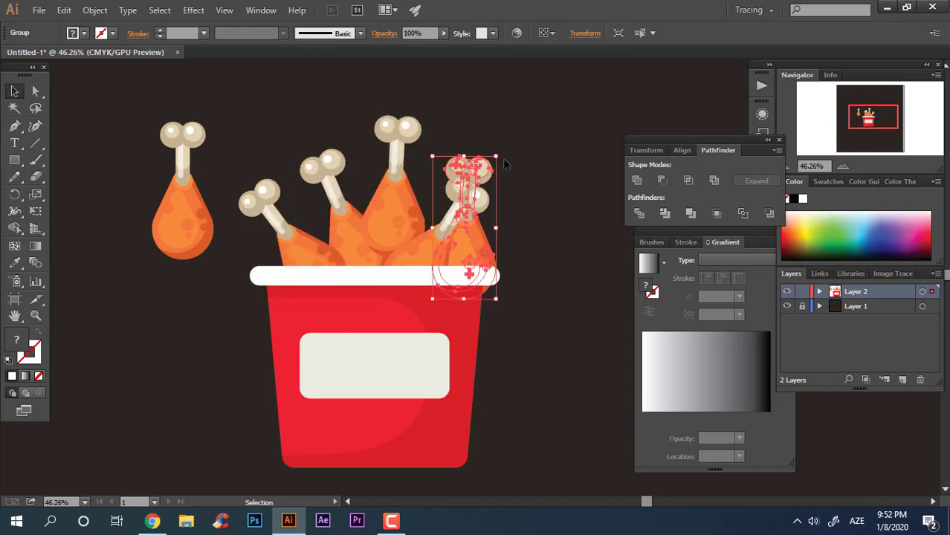
drag(501, 151, 546, 225)
click(548, 269)
drag(476, 236, 483, 264)
click(533, 345)
Copy the rightmost drumstick, reflect it horizontally and place it at the bucket's left edge
key(z)
drag(536, 251, 523, 305)
drag(396, 225, 415, 232)
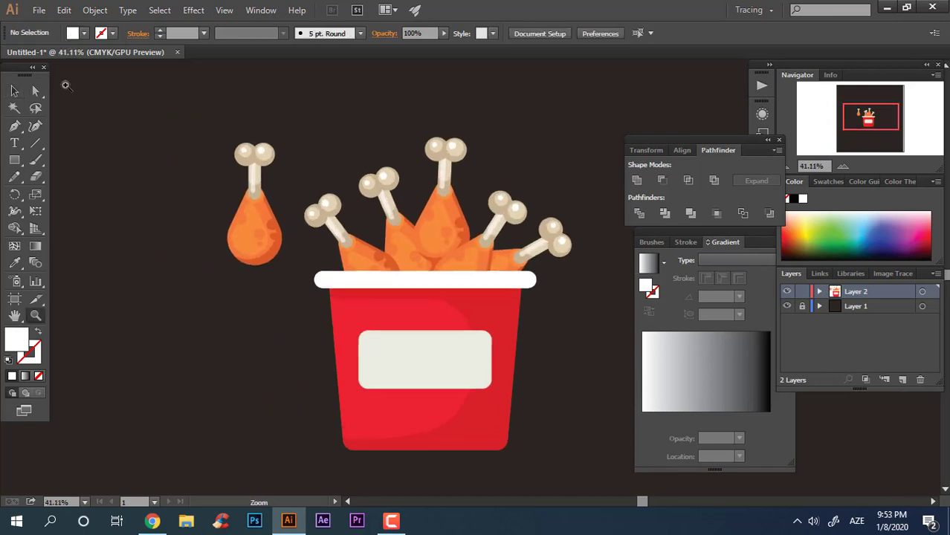
drag(532, 259, 388, 261)
right_click(336, 274)
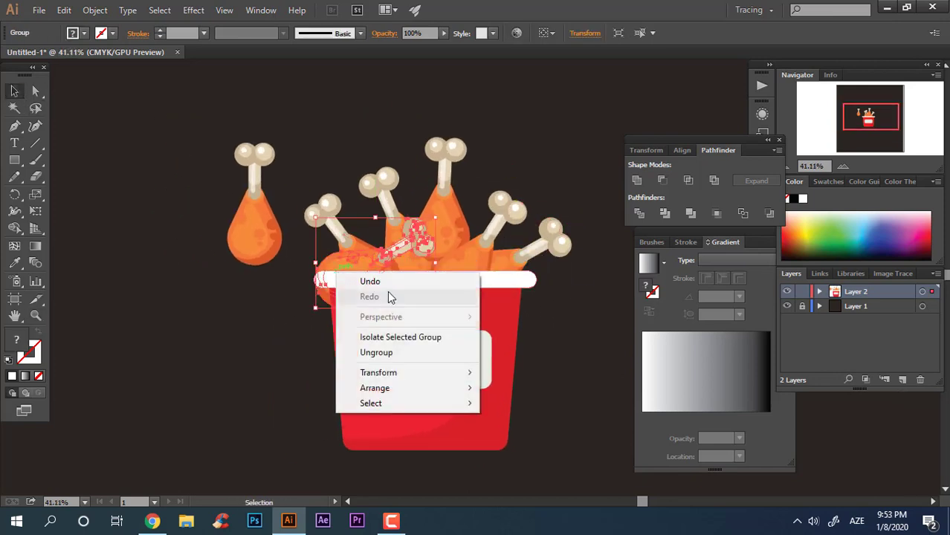
mouse_move(386, 373)
click(582, 428)
click(672, 342)
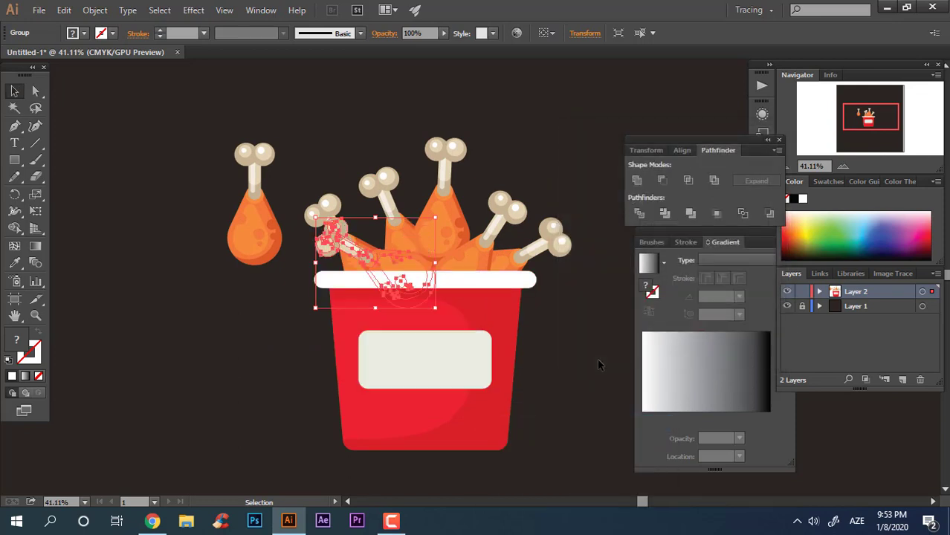
click(600, 361)
click(409, 267)
drag(409, 267, 346, 260)
click(569, 339)
Turn the middle drumstick upside down so its meat points up, and lower it among its neighbours
key(z)
drag(296, 145, 221, 165)
mouse_move(285, 188)
mouse_down()
mouse_move(214, 185)
mouse_move(300, 185)
mouse_up()
click(15, 91)
click(406, 175)
drag(429, 133, 414, 326)
click(577, 333)
click(397, 149)
drag(400, 151, 419, 190)
click(529, 257)
click(393, 179)
click(539, 242)
click(590, 293)
click(492, 304)
key(z)
click(497, 233)
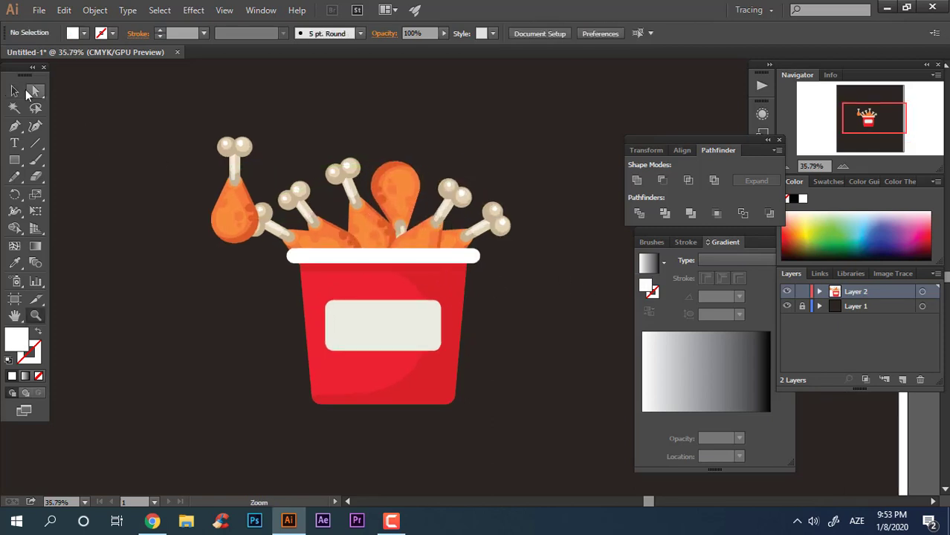
Turn the second drumstick from the left around so its meat end points up out of the bucket
click(410, 193)
click(332, 207)
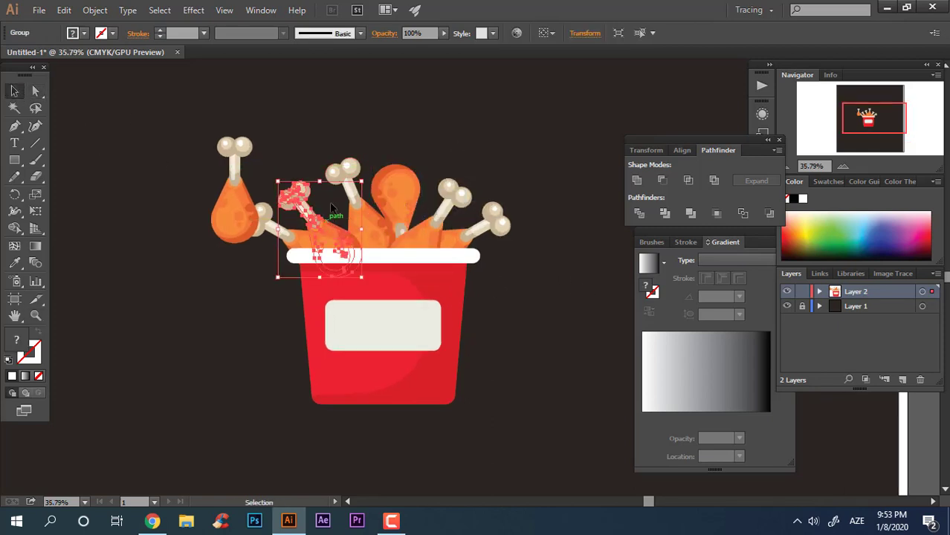
drag(366, 178, 239, 318)
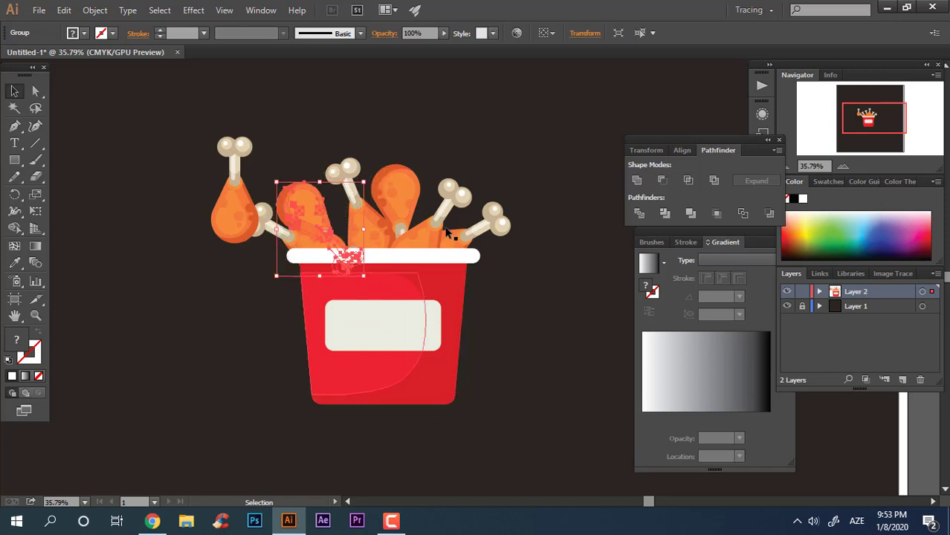
click(274, 173)
click(513, 165)
Lay the loose drumstick on its side at the bucket's lower-right corner and place a tilted copy beside the bucket's left side
key(z)
drag(515, 154, 212, 100)
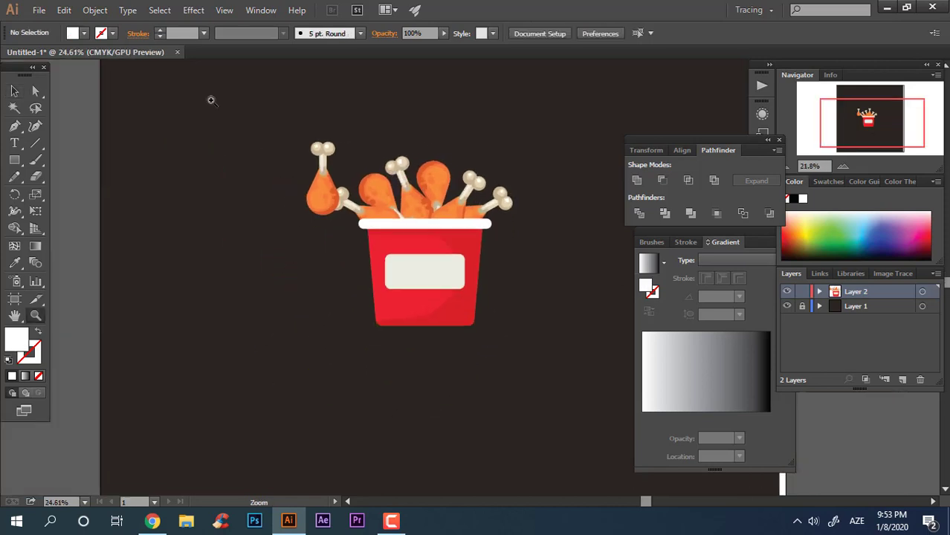
drag(320, 205, 418, 354)
click(532, 365)
drag(496, 327, 370, 276)
right_click(342, 320)
key(Escape)
click(356, 331)
drag(337, 332, 359, 324)
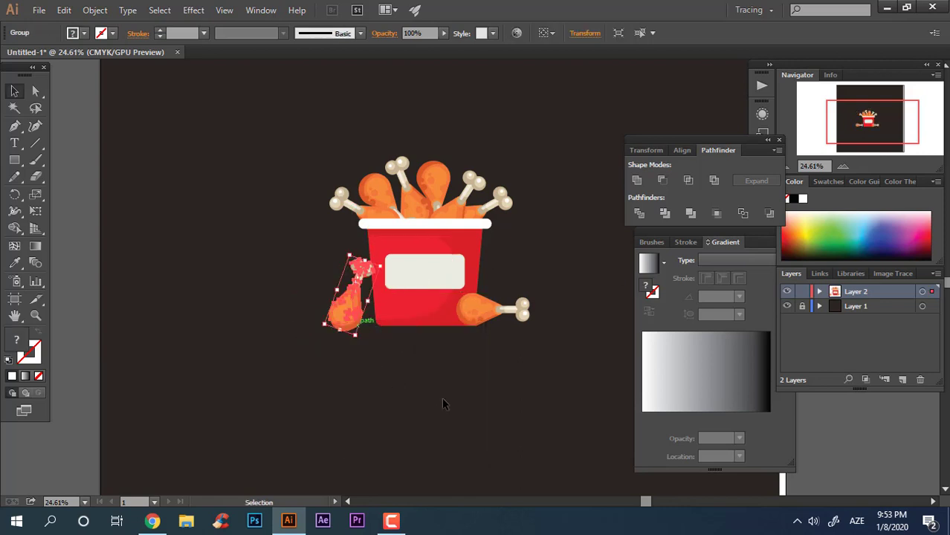
click(444, 403)
Place a copy of the lying drumstick on the bucket's label
drag(461, 380, 406, 353)
drag(221, 265, 290, 337)
click(15, 92)
key(z)
drag(429, 383, 487, 409)
click(18, 95)
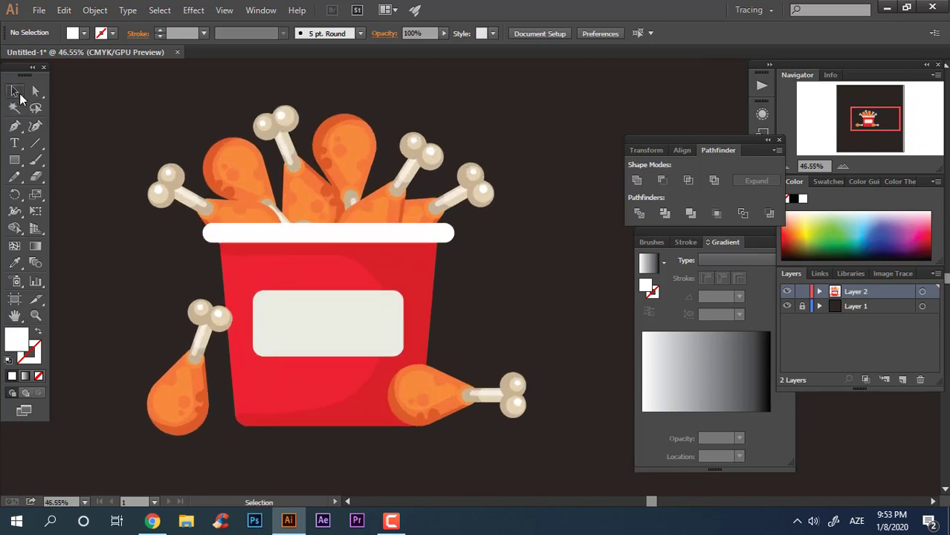
drag(429, 403, 314, 329)
key(z)
drag(365, 310, 394, 311)
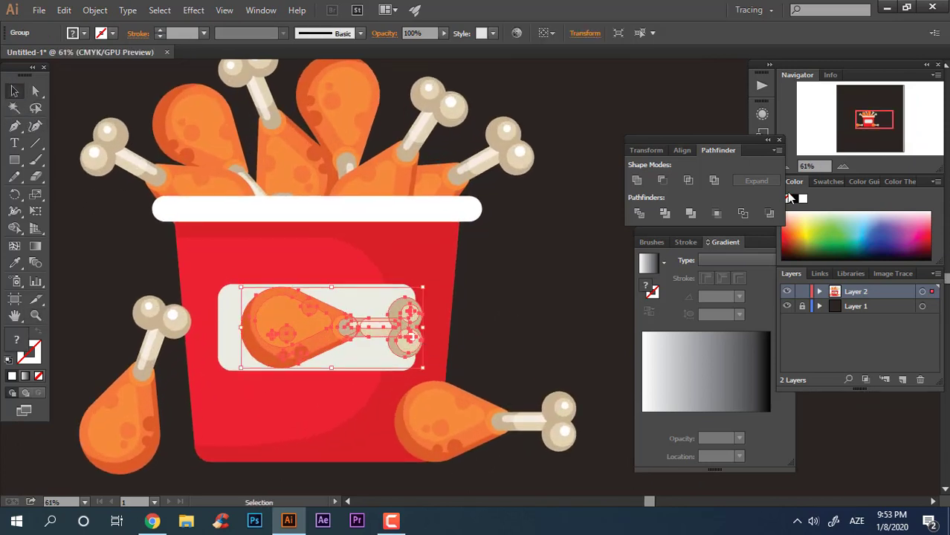
Turn the drumstick copy on the label into one solid black silhouette and scale it down
click(790, 198)
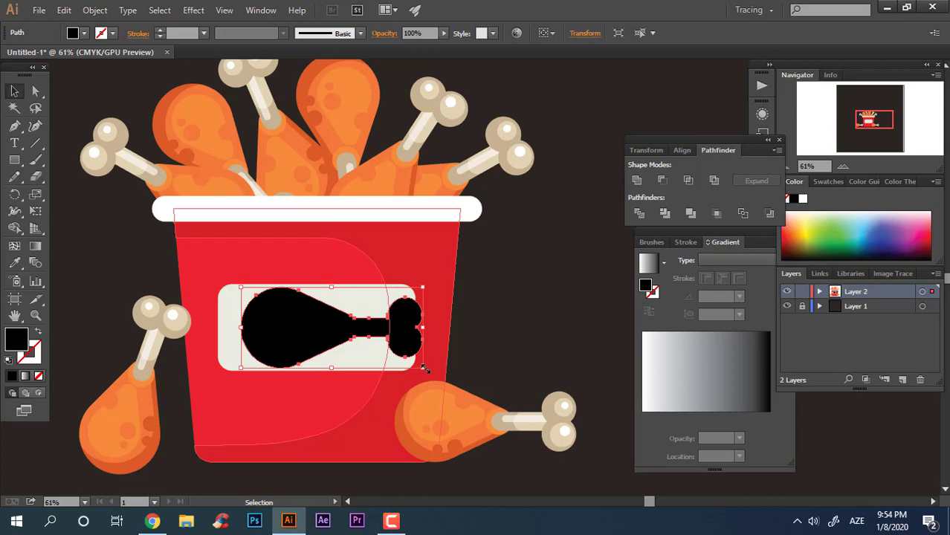
drag(422, 368, 559, 440)
click(537, 356)
Draw a circle about 24 pt wide over the edge of the silhouette's round end and add two copies along that edge
key(z)
click(16, 165)
click(81, 197)
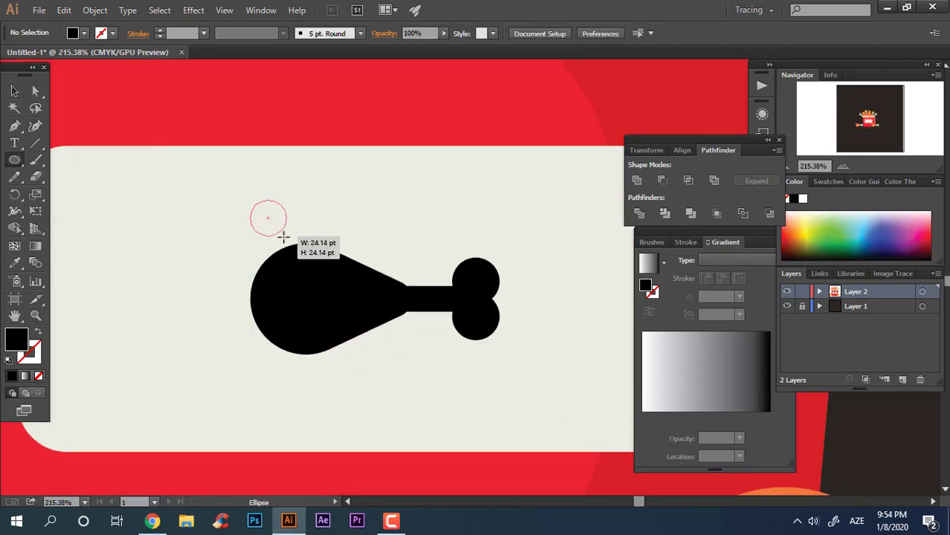
drag(284, 237, 252, 279)
click(14, 94)
key(z)
drag(306, 221, 476, 320)
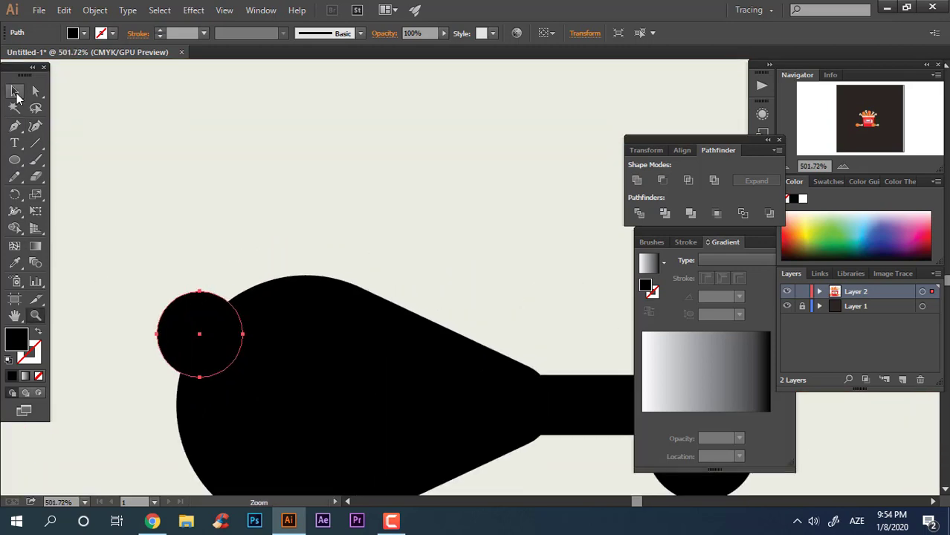
click(16, 92)
drag(194, 316, 277, 229)
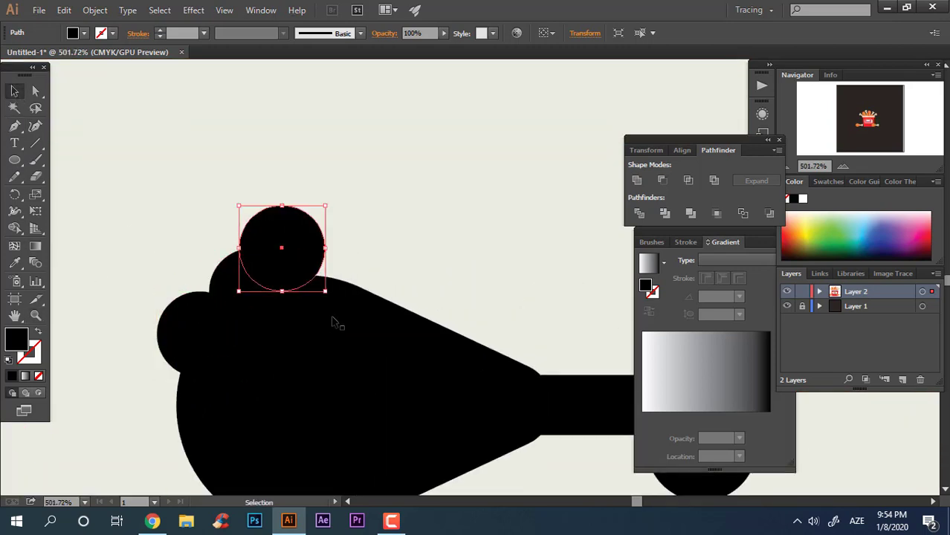
shift+click(238, 308)
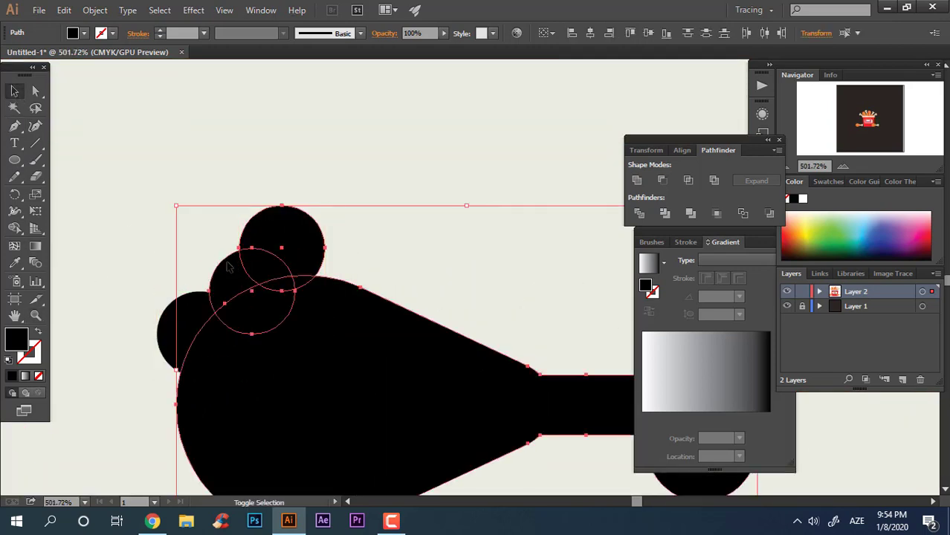
right_click(358, 327)
click(431, 398)
click(321, 244)
key(ctrl+z)
key(ctrl+z)
key(ctrl+z)
key(ctrl+z)
key(ctrl+z)
key(ctrl+z)
key(ctrl+z)
key(ctrl+z)
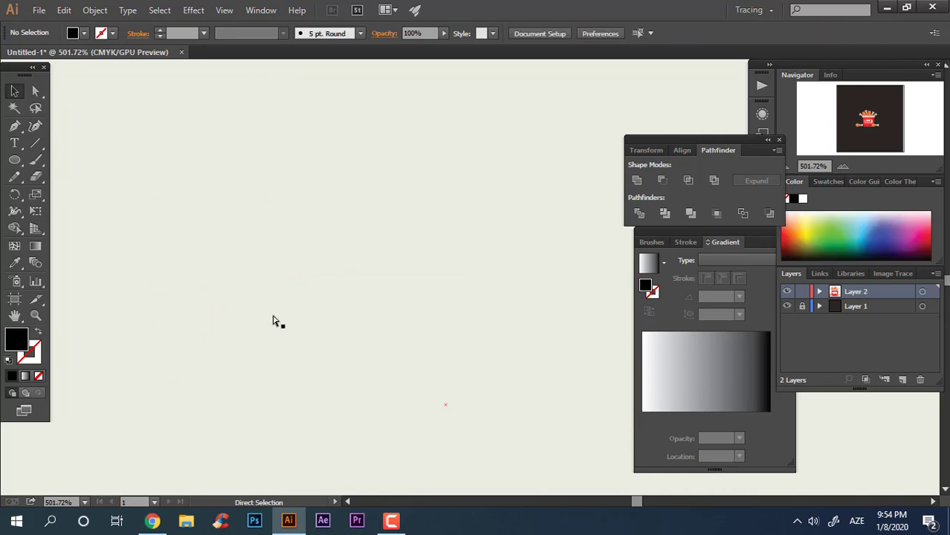
key(ctrl+shift+z)
key(ctrl+shift+z)
key(ctrl+shift+z)
key(ctrl+shift+z)
key(ctrl+shift+z)
key(ctrl+shift+z)
key(ctrl+shift+z)
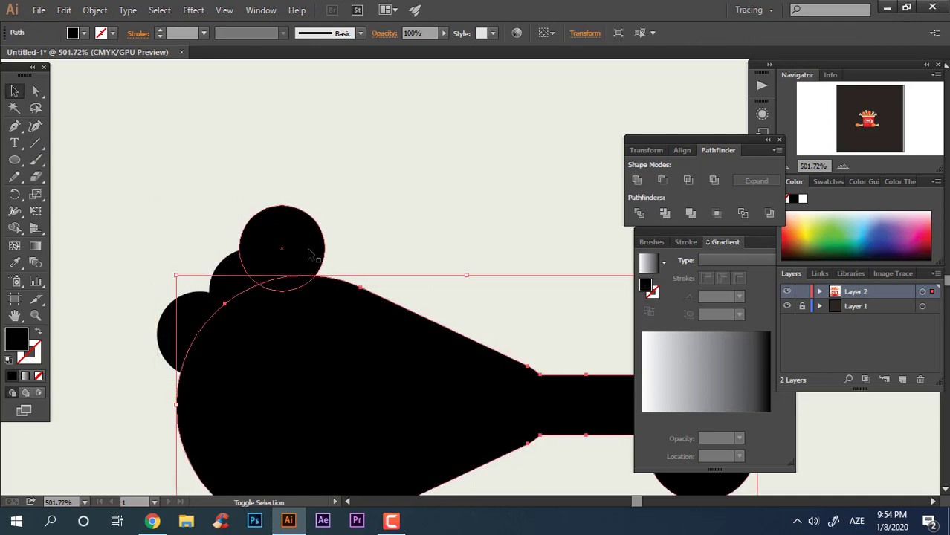
key(ctrl+shift+z)
click(637, 180)
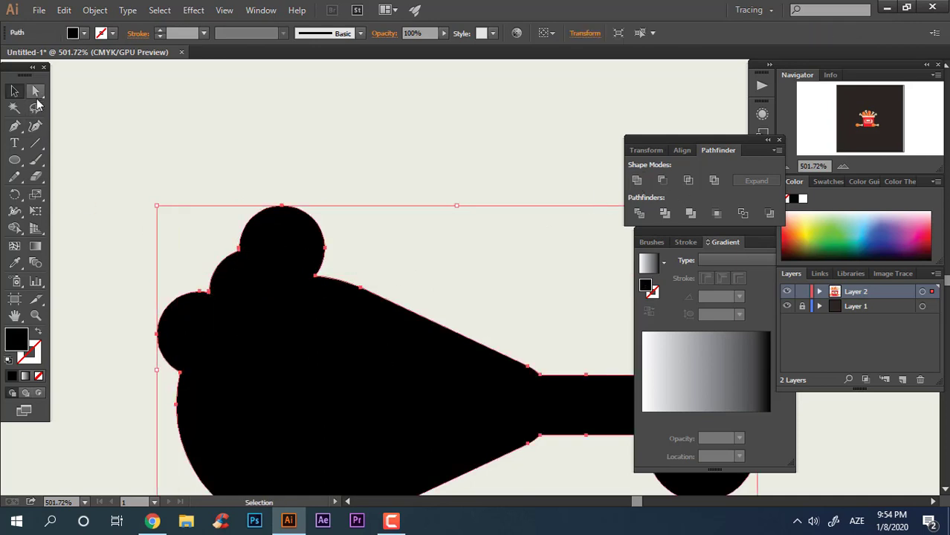
Divide the silhouette and the three circles along their overlaps and ungroup the resulting pieces
click(640, 214)
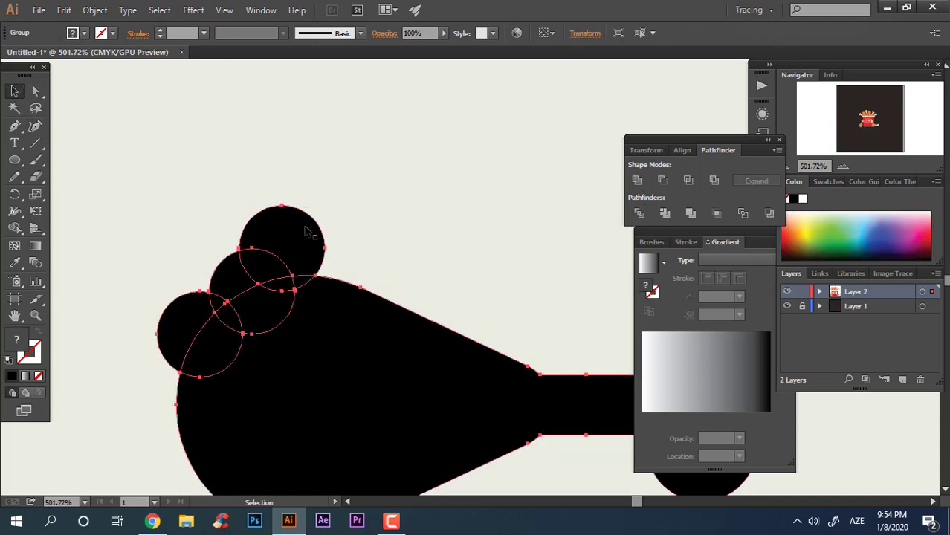
right_click(341, 325)
click(410, 405)
click(423, 195)
Delete the circle pieces and leftover fragments at the silhouette's upper edge so that a bite is cut out of the drumstick
click(247, 235)
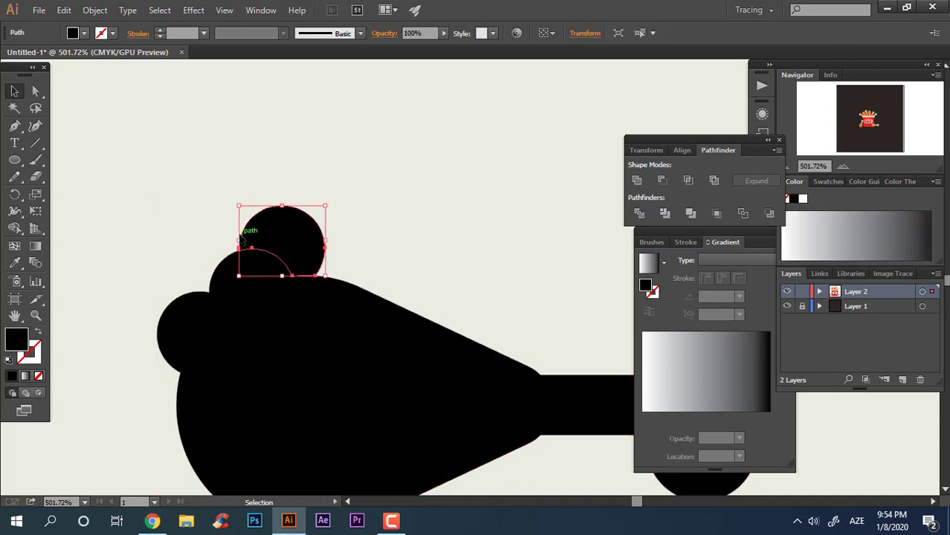
key(Delete)
click(261, 267)
key(Delete)
click(276, 286)
key(Delete)
click(273, 306)
key(Delete)
click(235, 281)
key(Delete)
click(231, 340)
key(Delete)
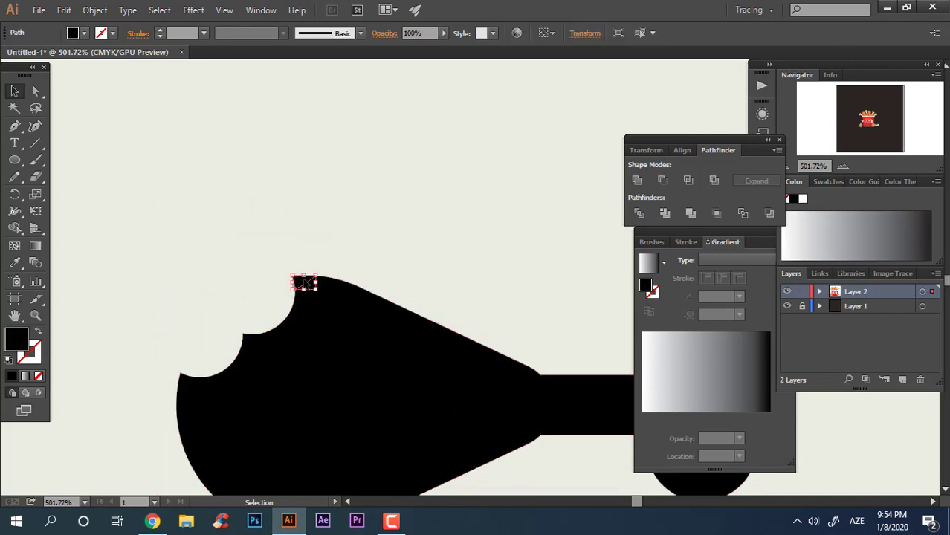
key(Delete)
Review the whole bucket illustration together with the drumstick emblem on its label
key(z)
drag(363, 222, 163, 275)
key(space)
drag(291, 266, 293, 337)
drag(350, 343, 334, 343)
drag(348, 344, 354, 383)
drag(397, 381, 376, 388)
key(space)
mouse_move(386, 345)
mouse_down()
mouse_move(377, 354)
mouse_move(372, 335)
mouse_up()
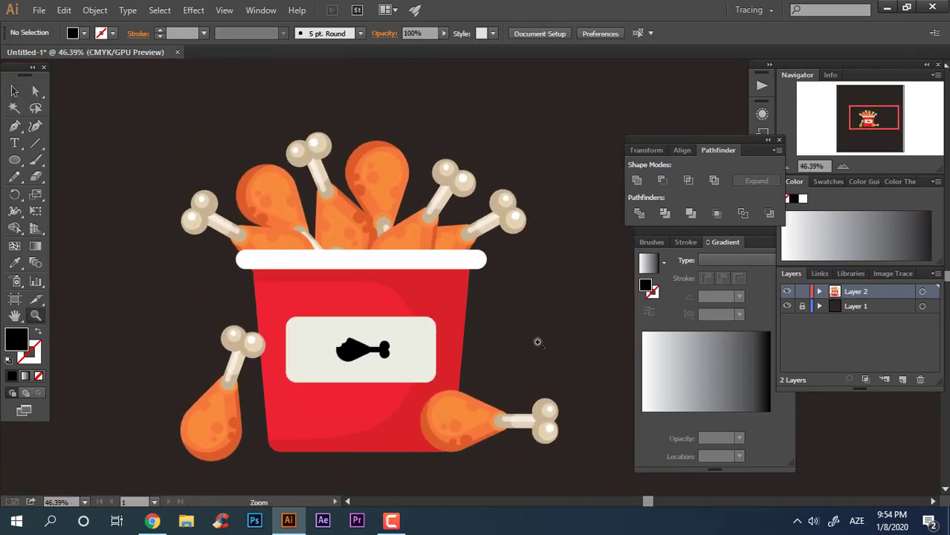